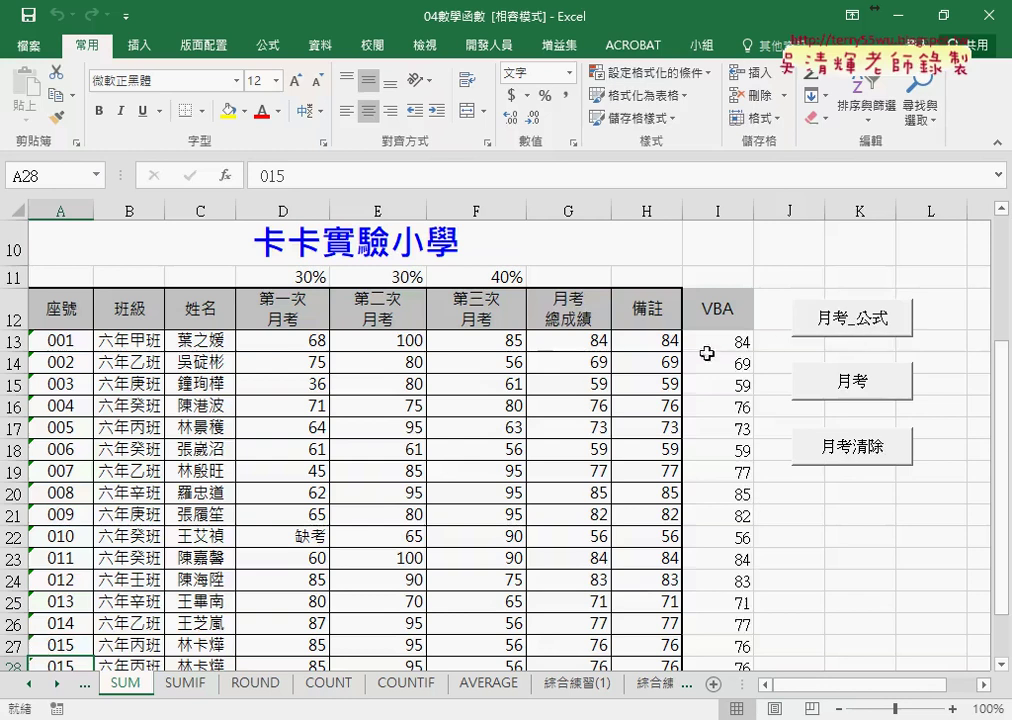
Clear column I, rerun the 月考 macro, and compare I13's 84.4 with G13's weighted formula.
click(876, 457)
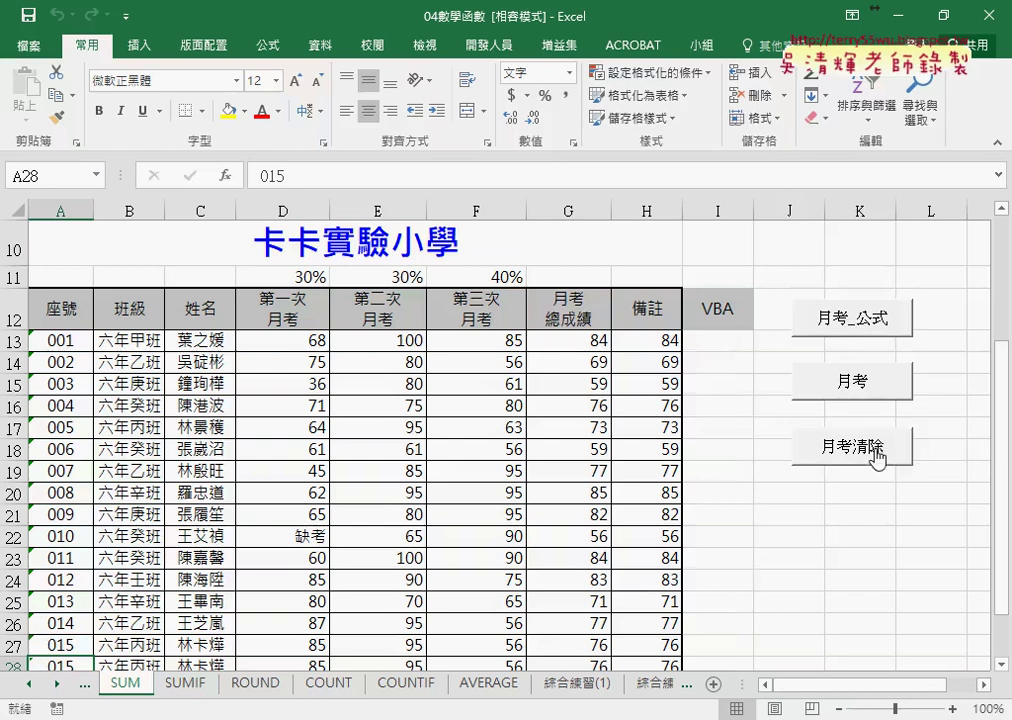
click(856, 384)
click(743, 346)
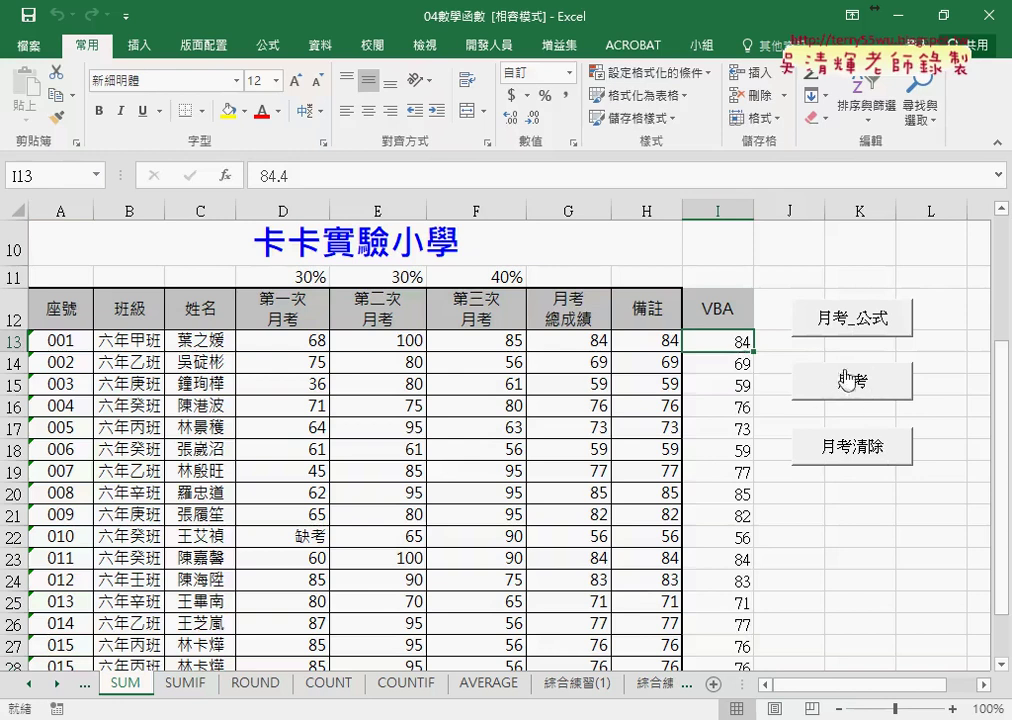
click(590, 344)
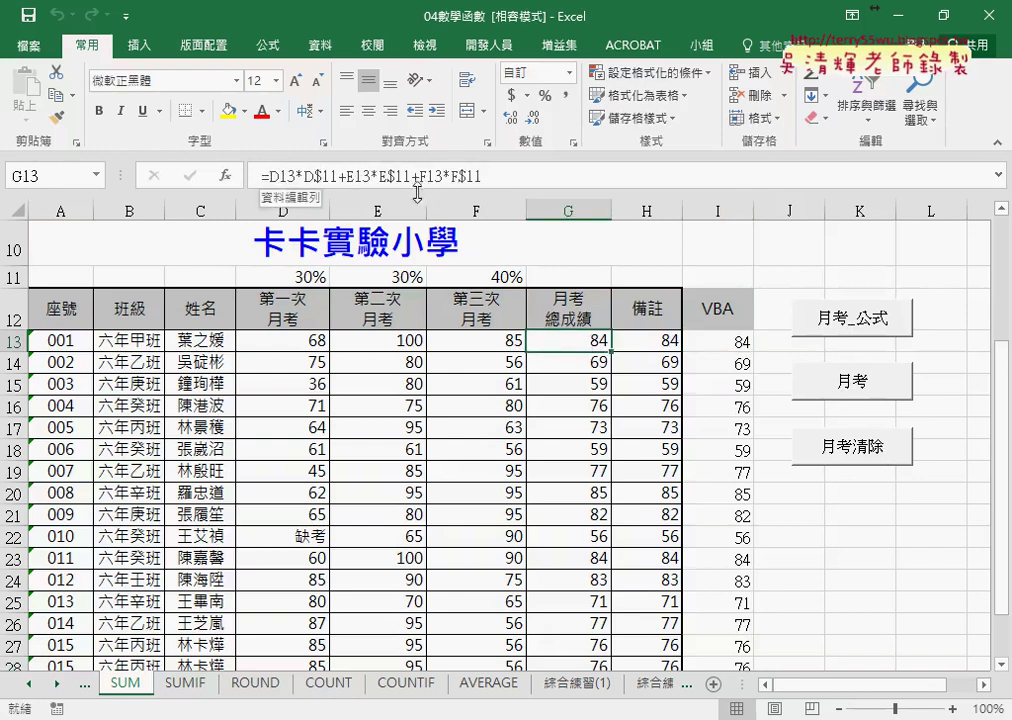
Review G13's formula =D13*D$11+E13*E$11+F13*F$11 term by term, then exit the formula bar.
drag(259, 177, 493, 178)
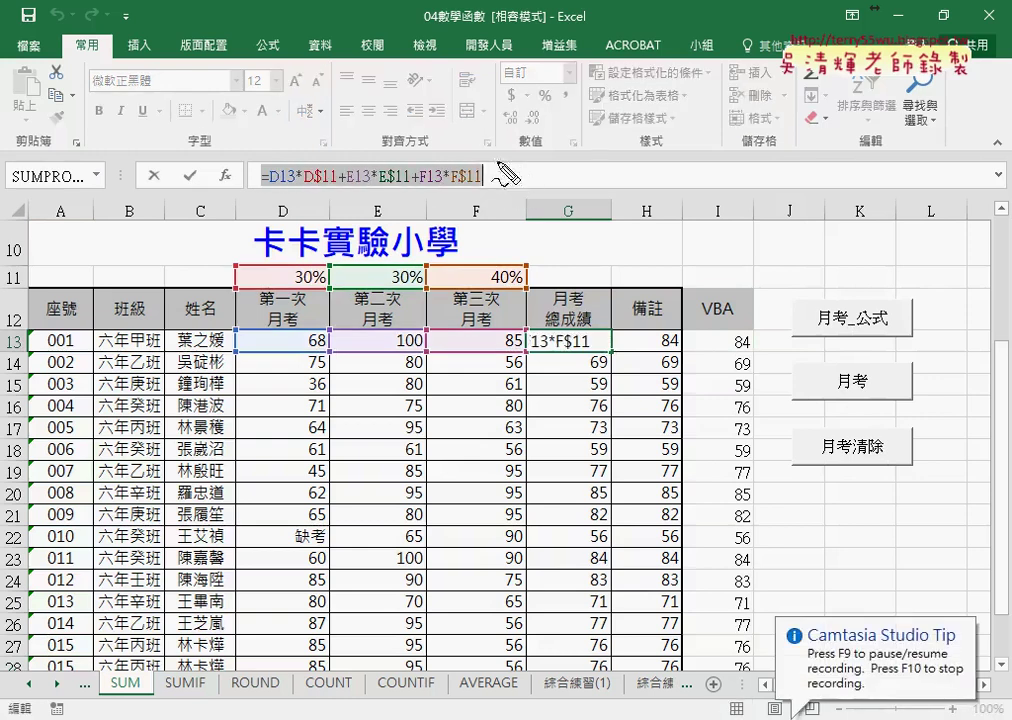
mouse_move(452, 157)
mouse_down()
mouse_move(490, 113)
mouse_move(815, 370)
mouse_move(886, 396)
mouse_up()
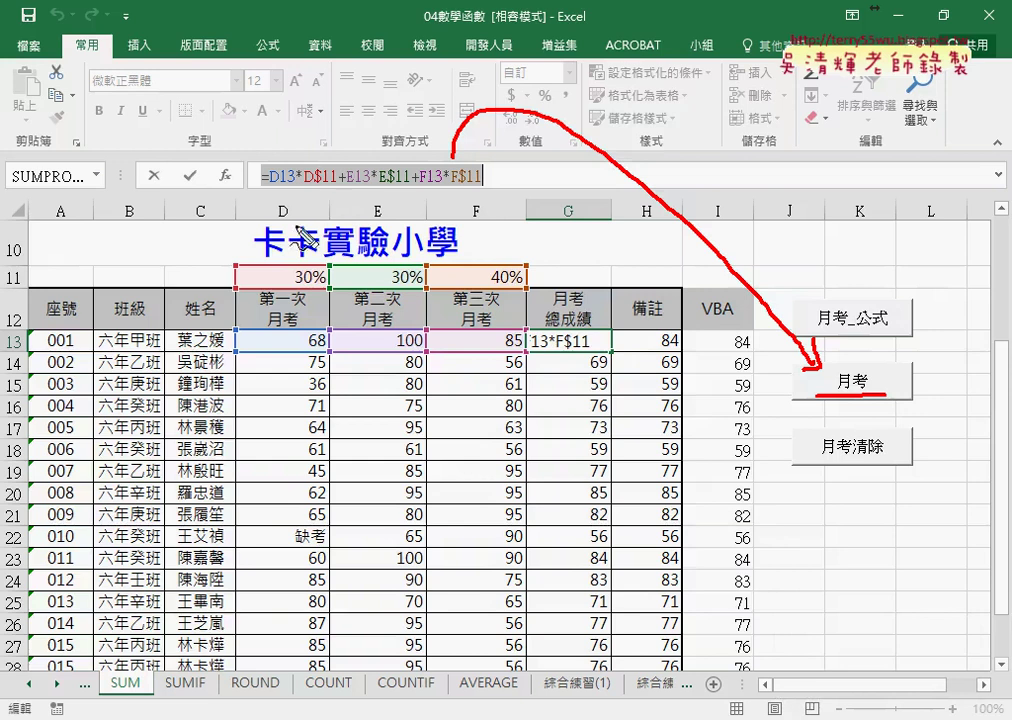
drag(18, 338, 22, 356)
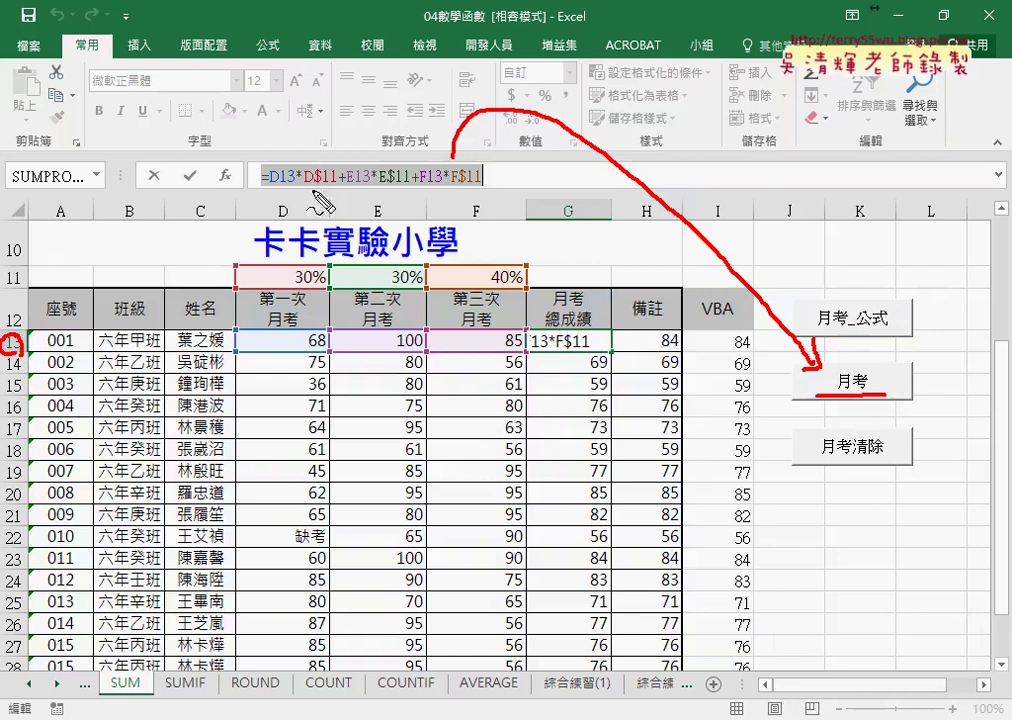
drag(272, 184, 293, 180)
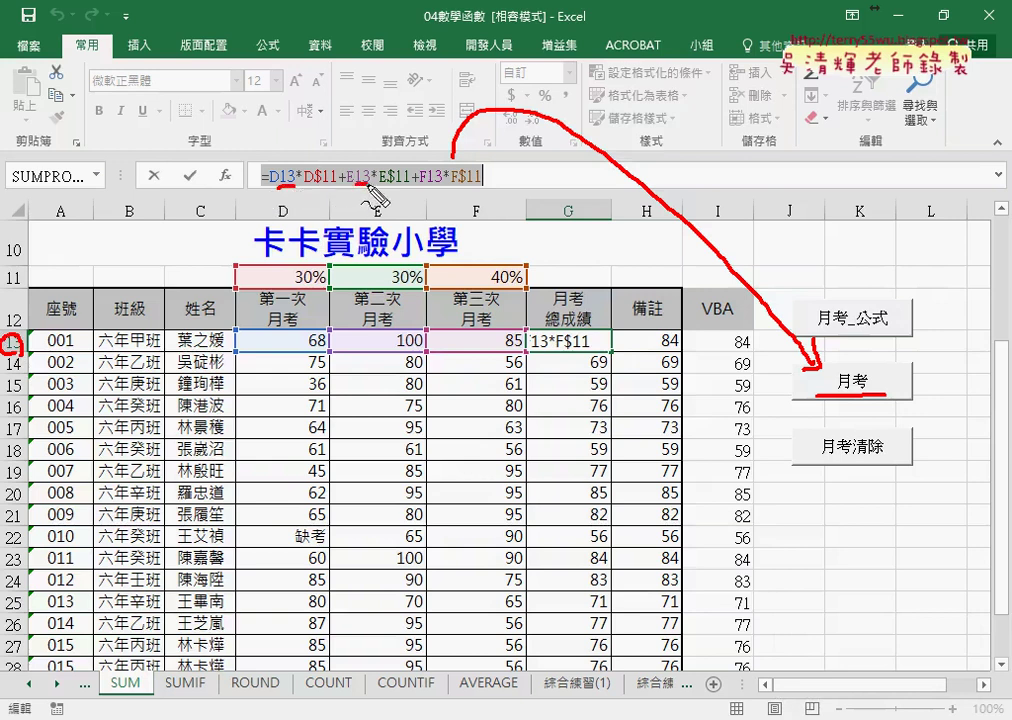
mouse_move(354, 184)
mouse_down()
mouse_move(444, 187)
mouse_move(368, 187)
mouse_up()
drag(276, 189, 295, 187)
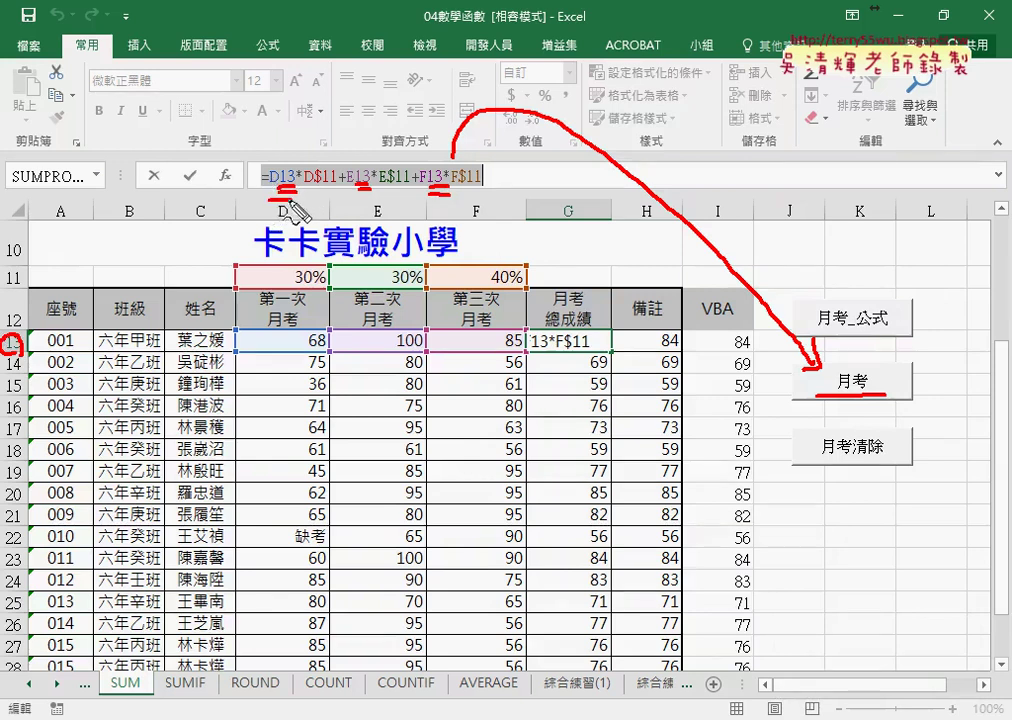
drag(268, 203, 372, 195)
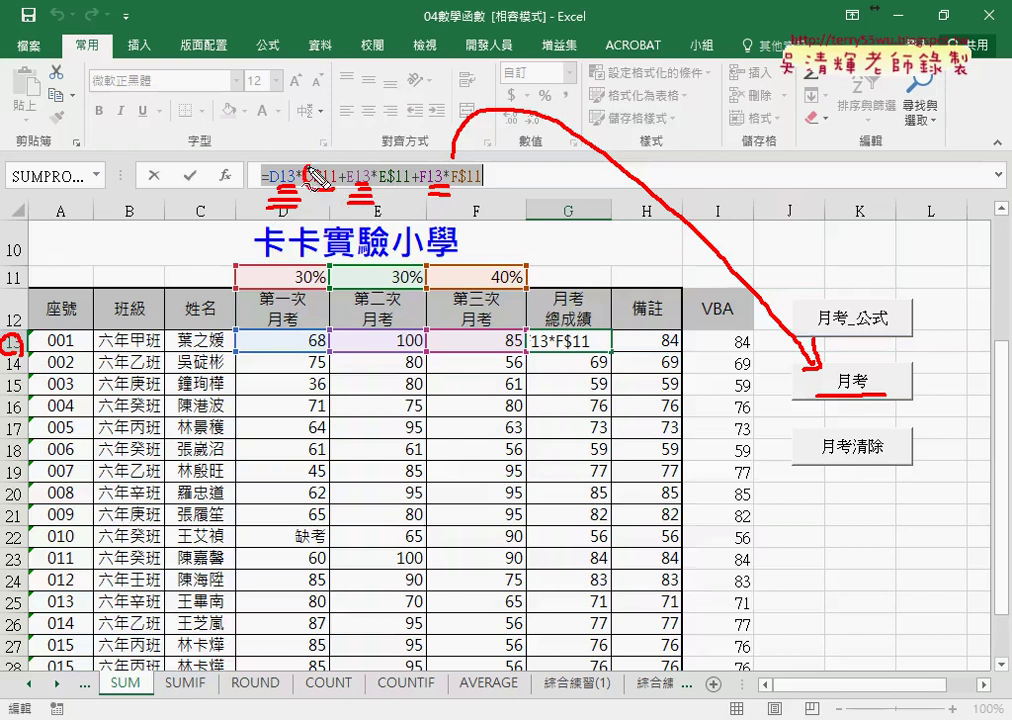
drag(330, 163, 340, 182)
mouse_move(320, 104)
mouse_down()
mouse_move(304, 130)
mouse_move(312, 138)
mouse_up()
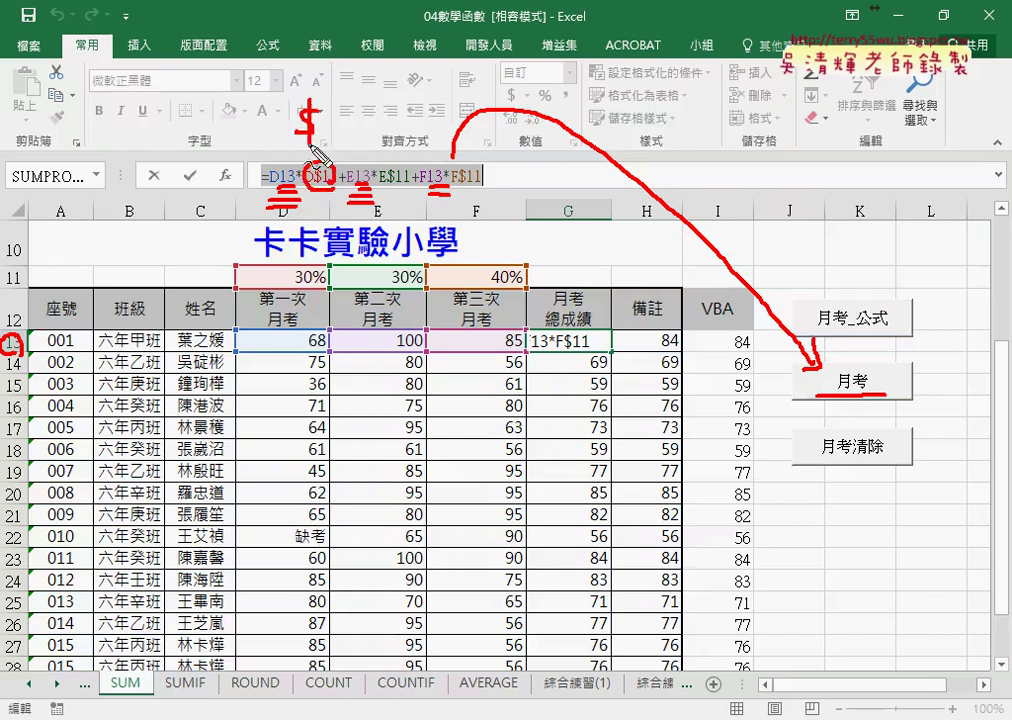
drag(310, 191, 328, 191)
drag(310, 198, 328, 198)
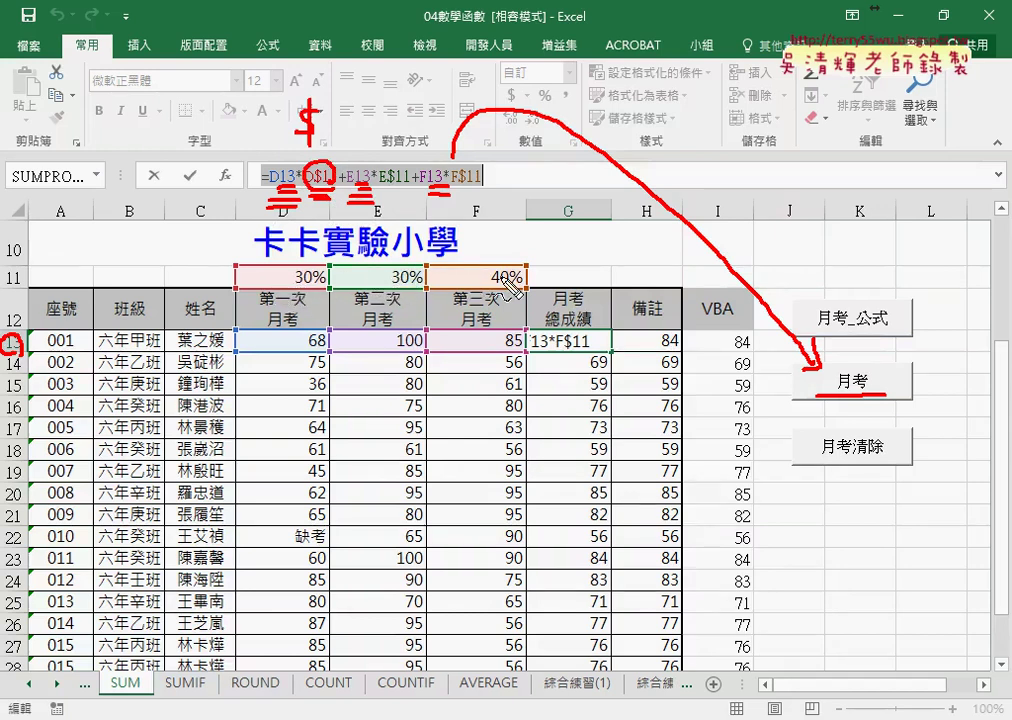
key(Escape)
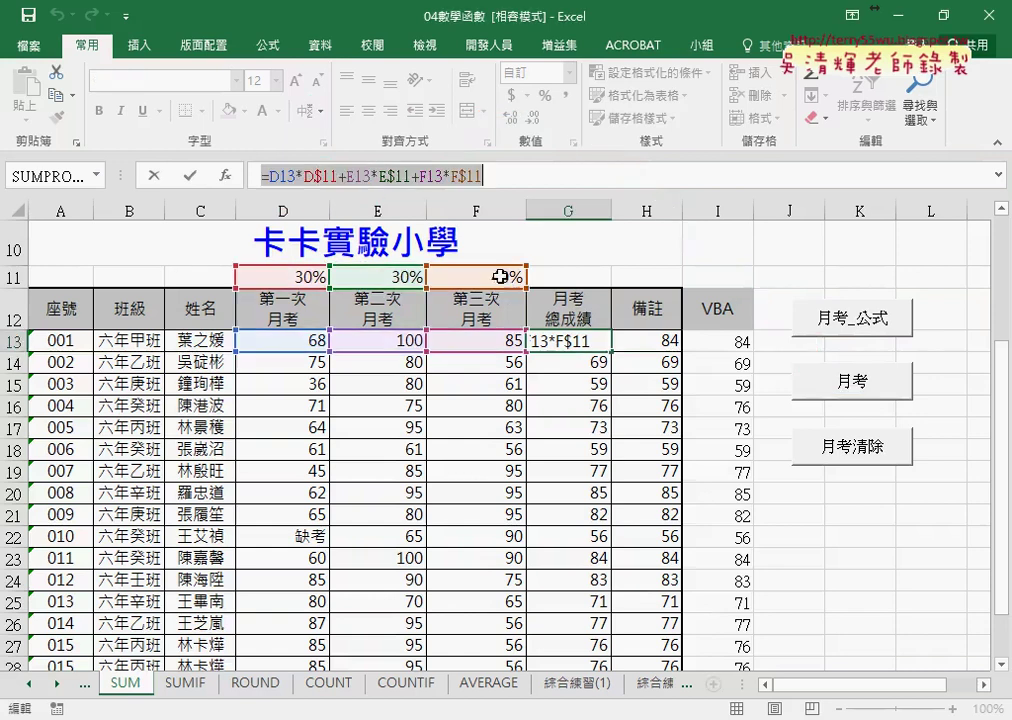
Open the 月考 button's assigned macro in the VBA editor and widen the code view.
right_click(847, 373)
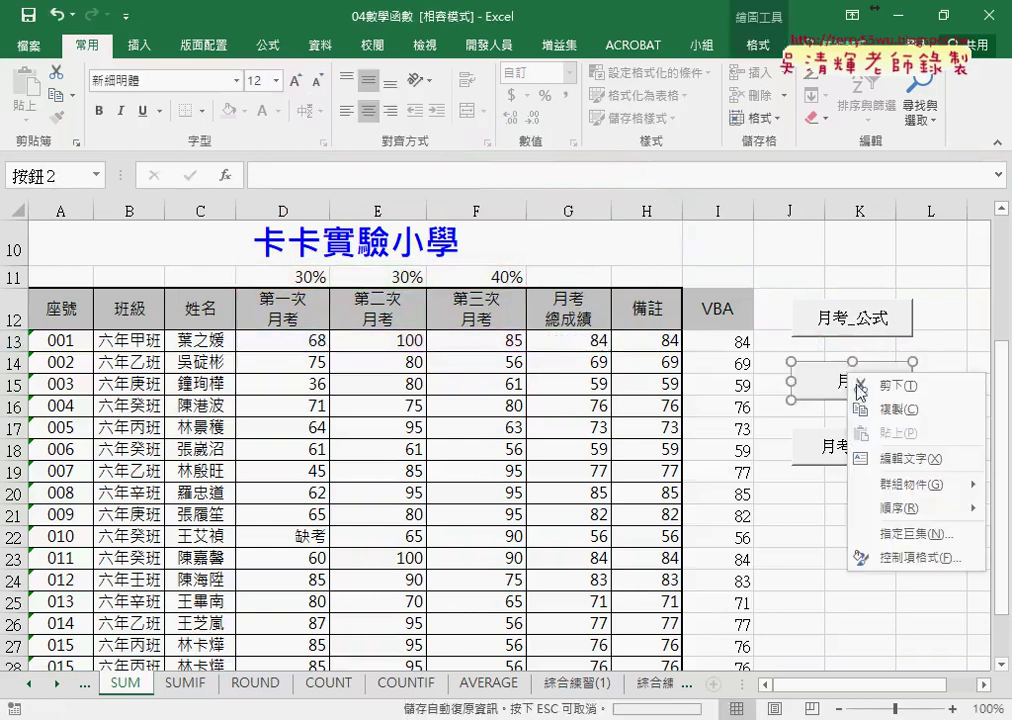
click(899, 535)
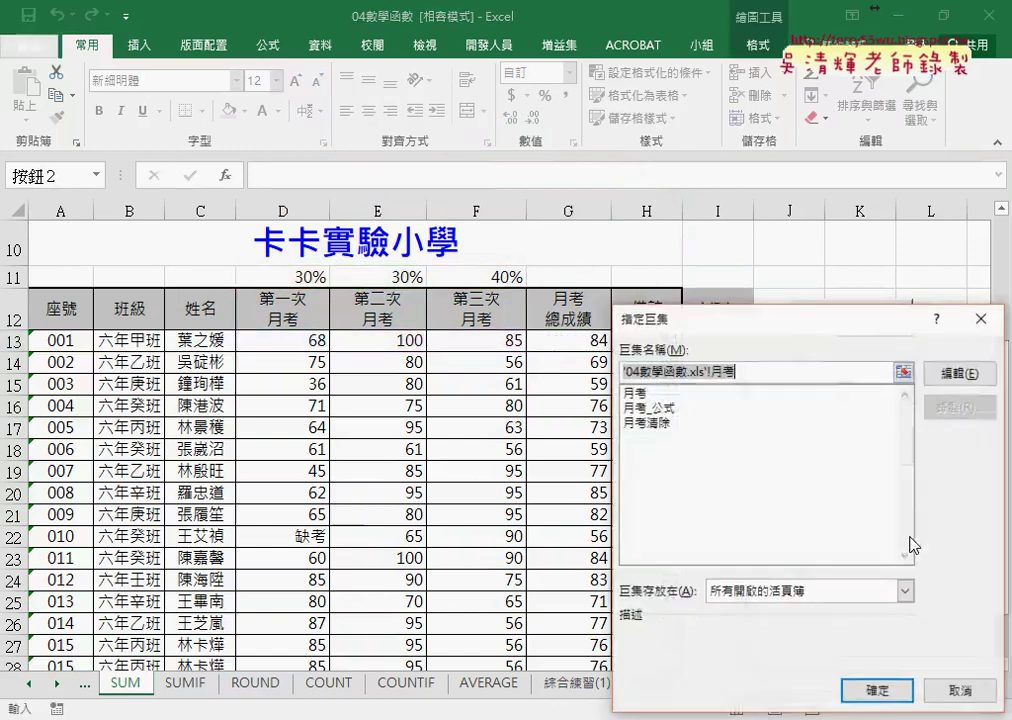
click(962, 376)
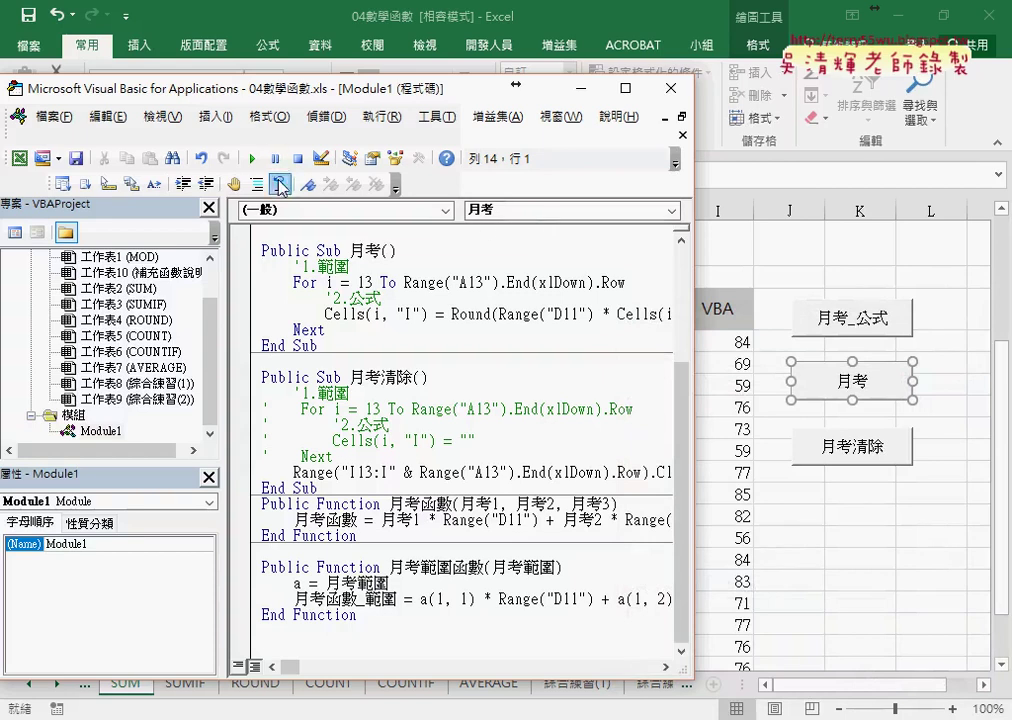
double_click(360, 244)
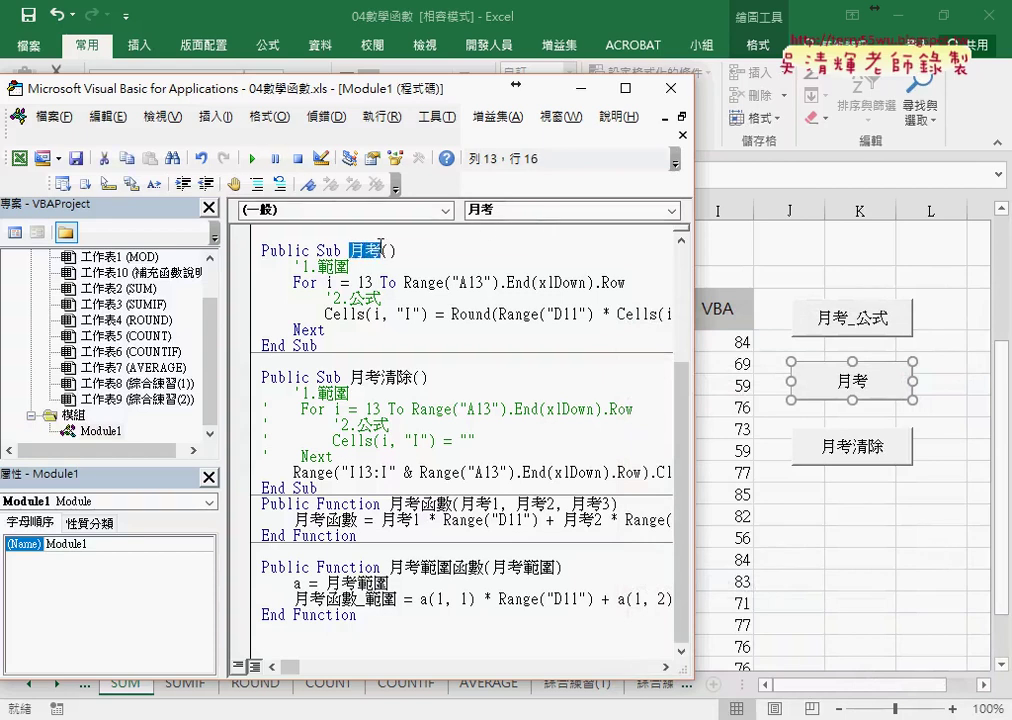
drag(693, 297, 932, 297)
Delete the Round expression after Cells(i, "I") = and reposition the code window.
drag(452, 313, 976, 312)
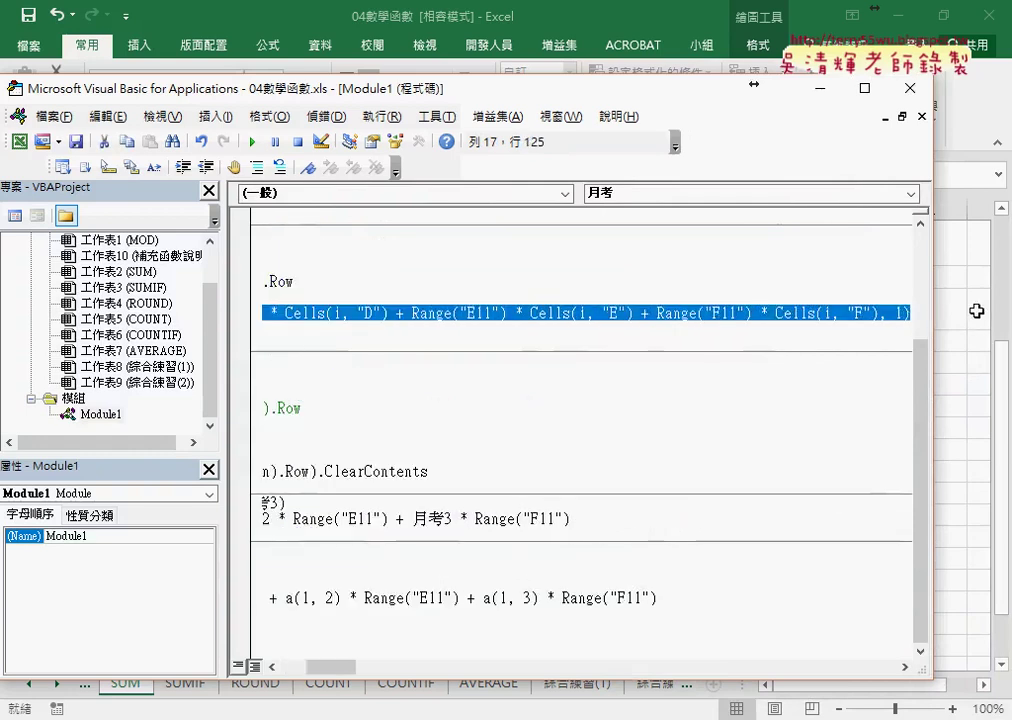
key(Delete)
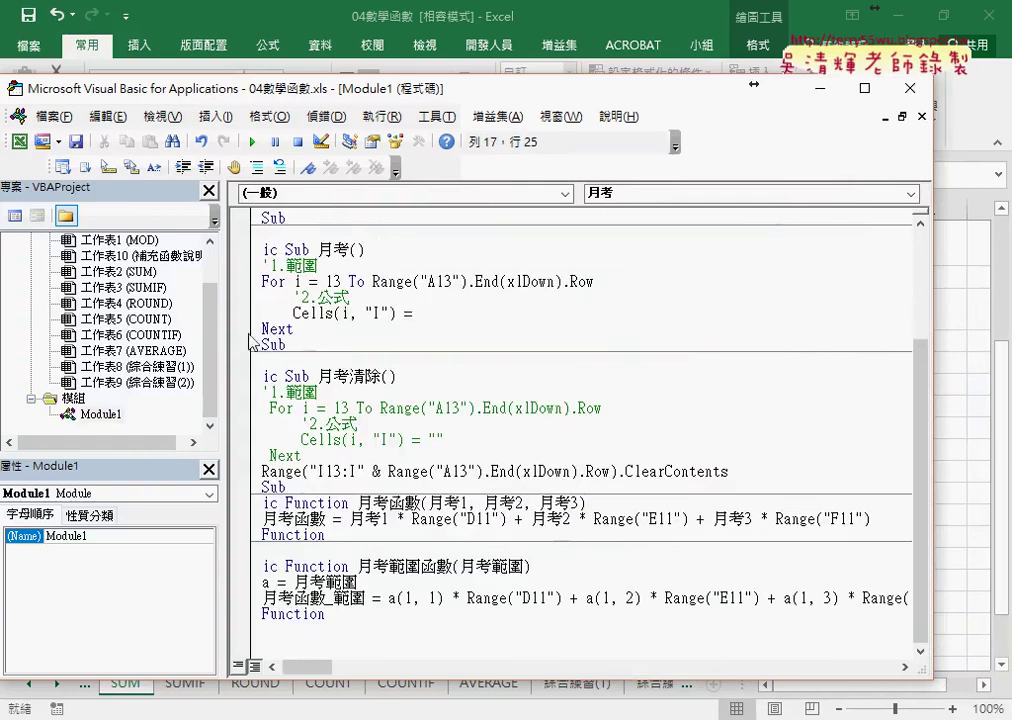
drag(225, 340, 161, 340)
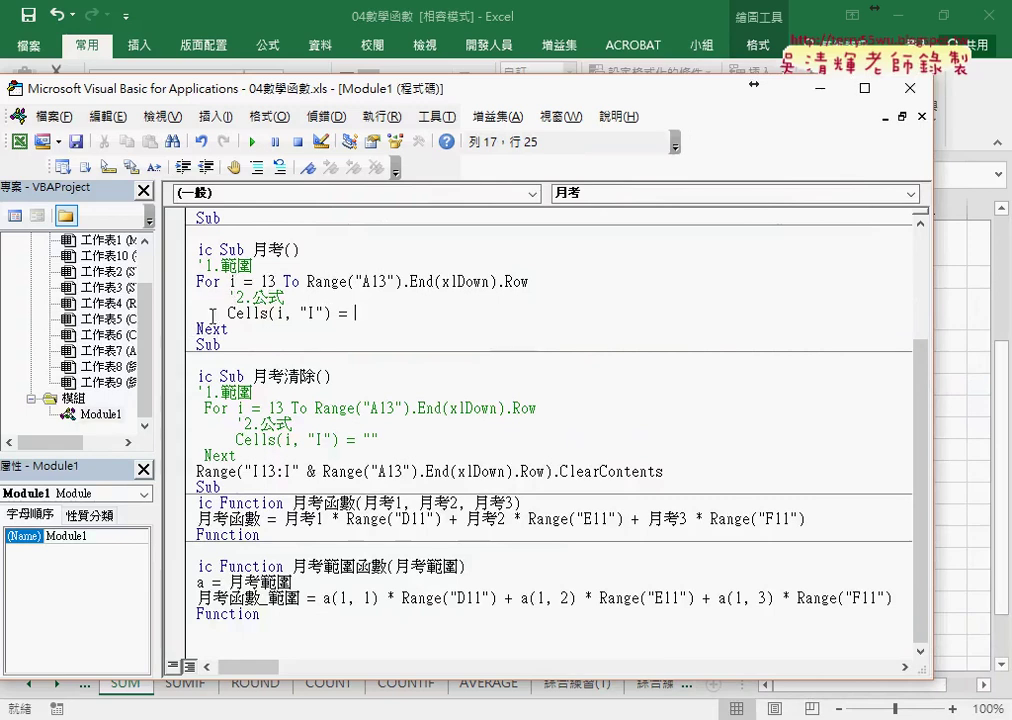
drag(228, 313, 324, 313)
click(347, 313)
click(331, 313)
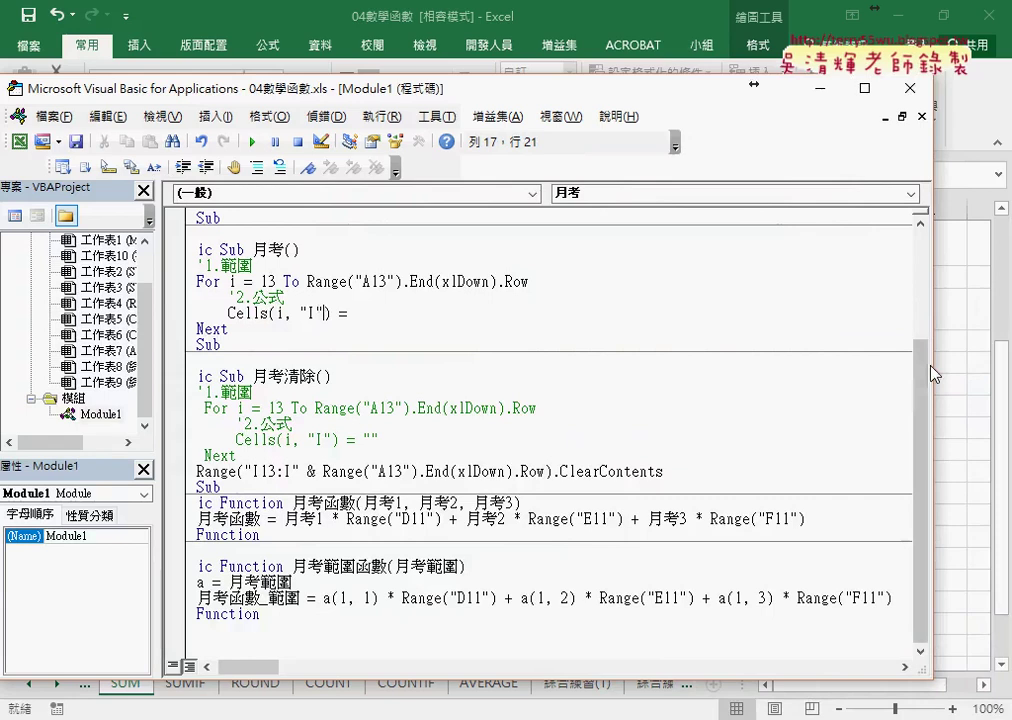
drag(583, 100, 600, 390)
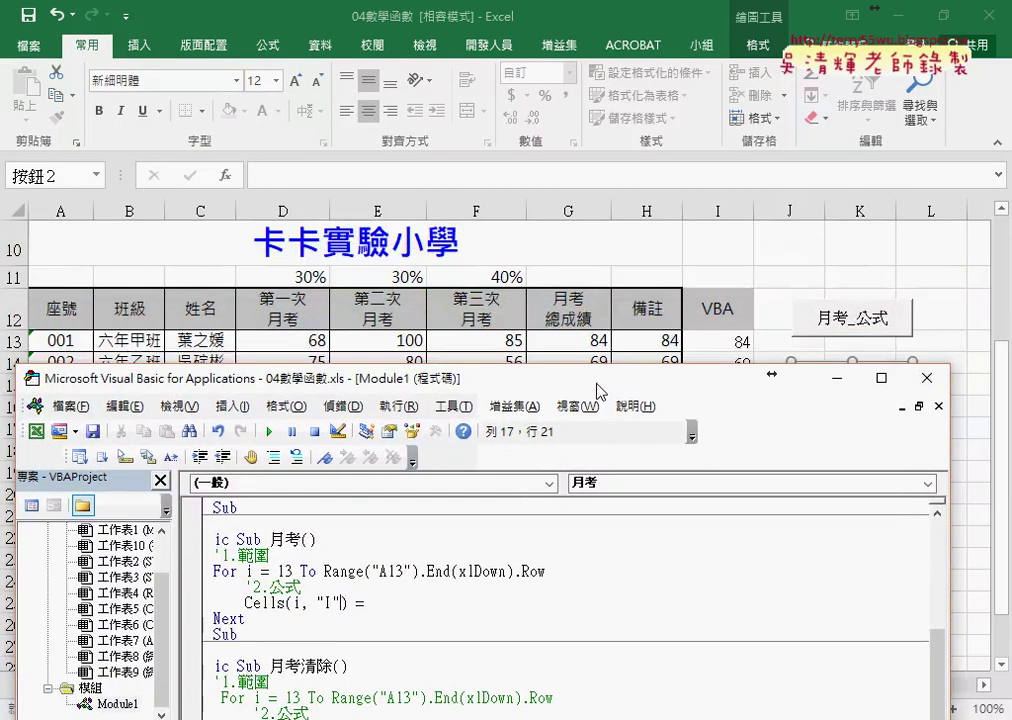
drag(597, 391, 597, 384)
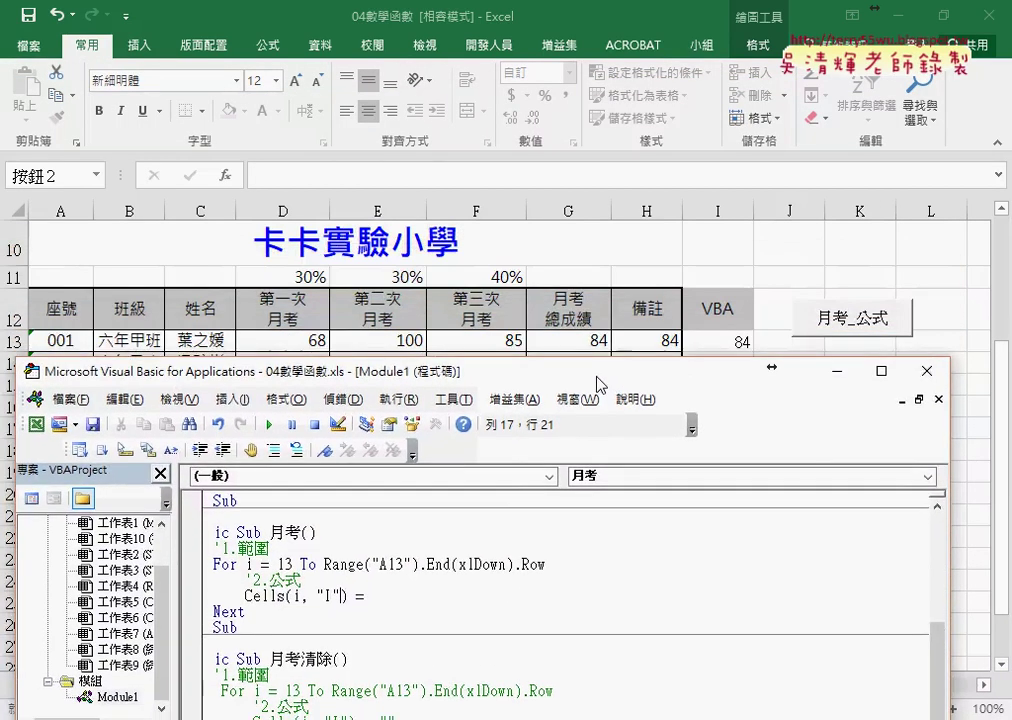
Check the H13 and G13 formulas on the sheet, then bring the VBA editor back.
click(655, 341)
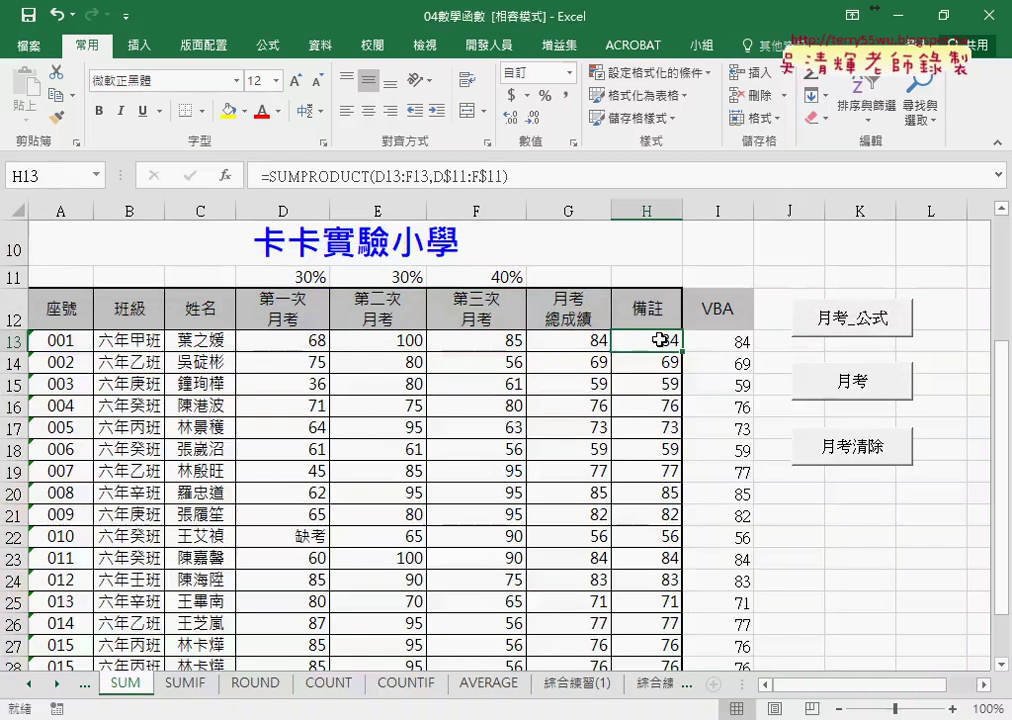
click(598, 340)
mouse_move(507, 719)
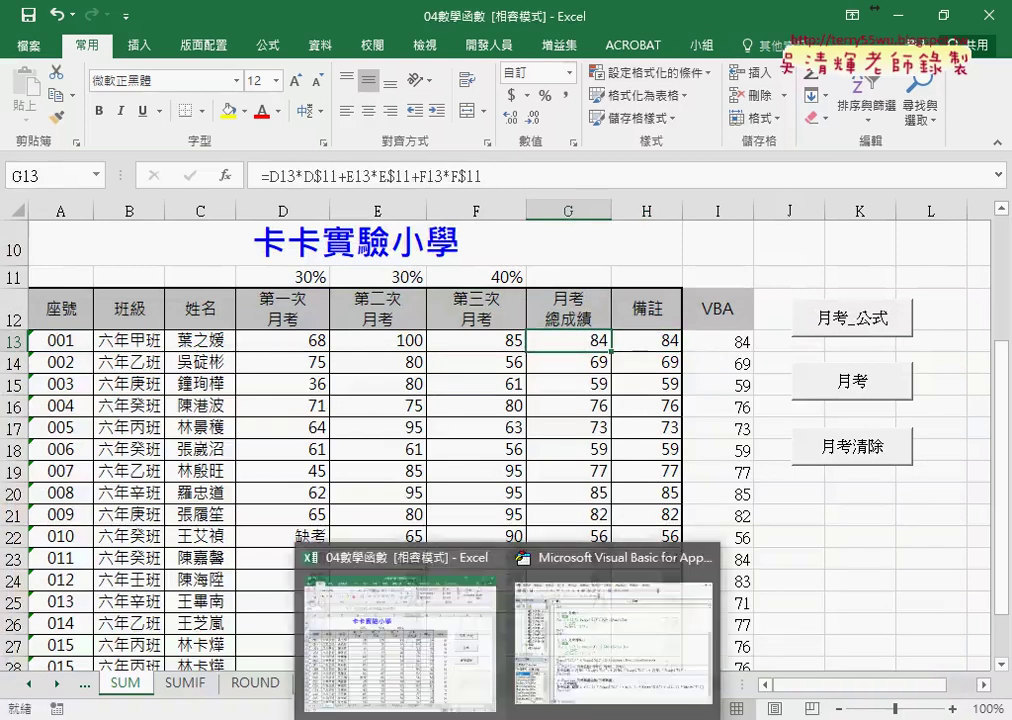
click(578, 650)
drag(472, 351, 499, 362)
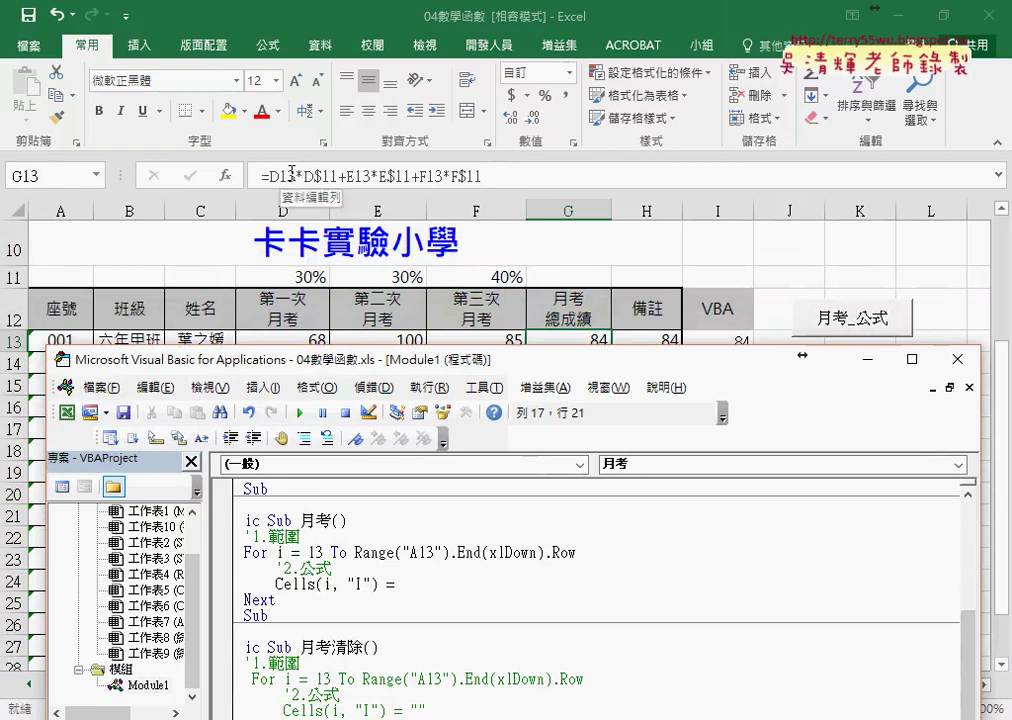
Enter the first term cells(i,"D")*range("D11") after Cells(i, "I") = and append a plus.
click(404, 585)
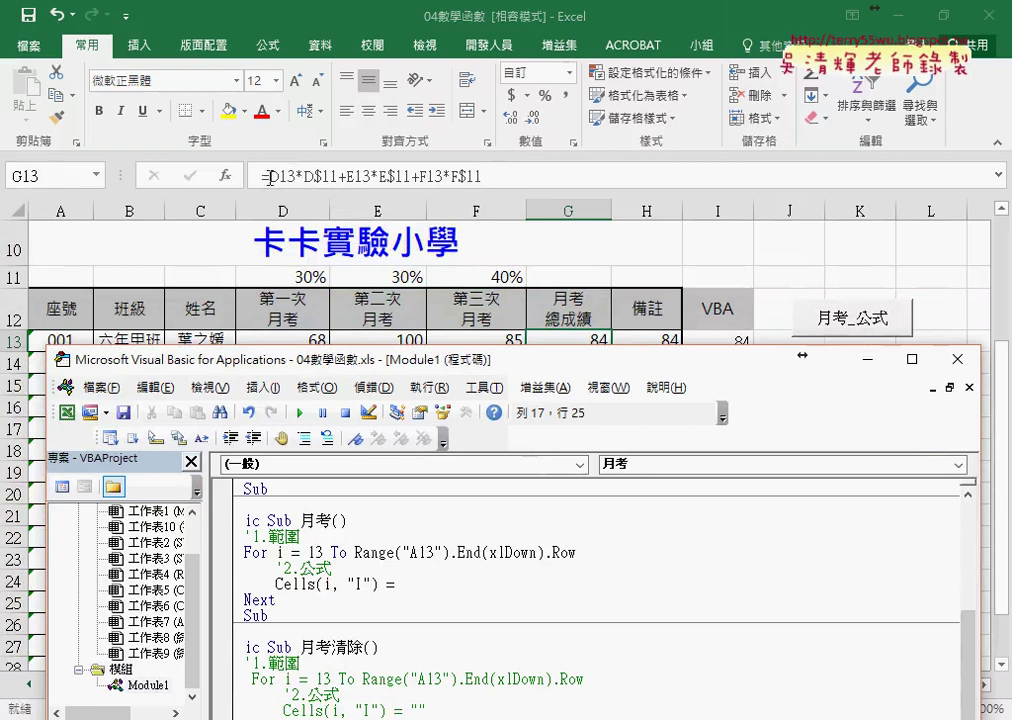
text(ce)
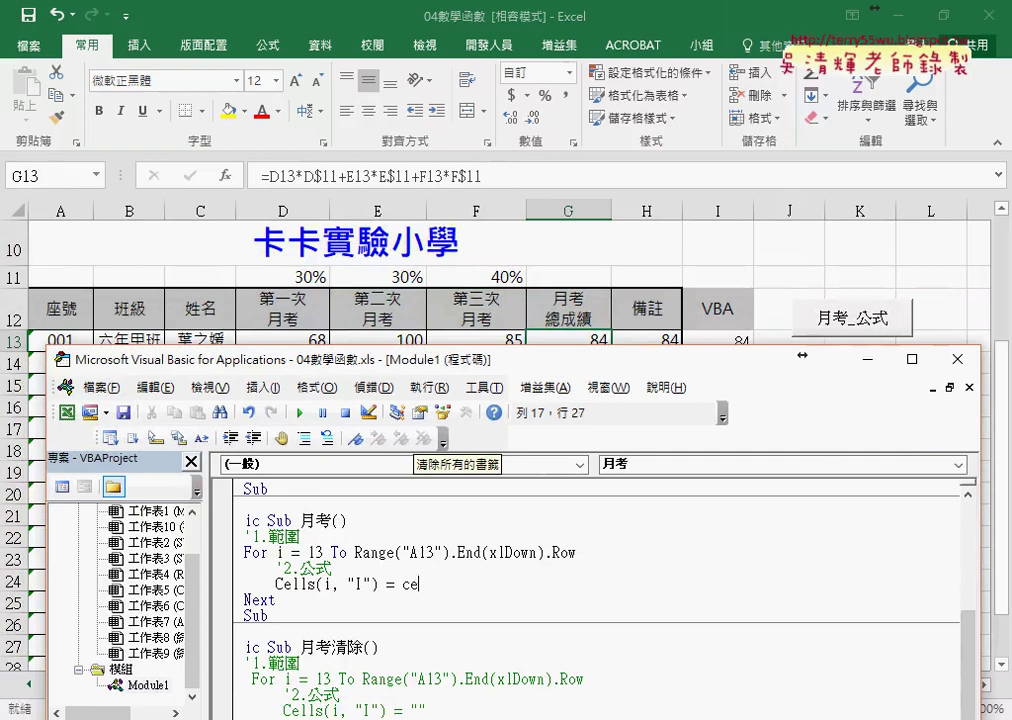
text(lls)
text(()
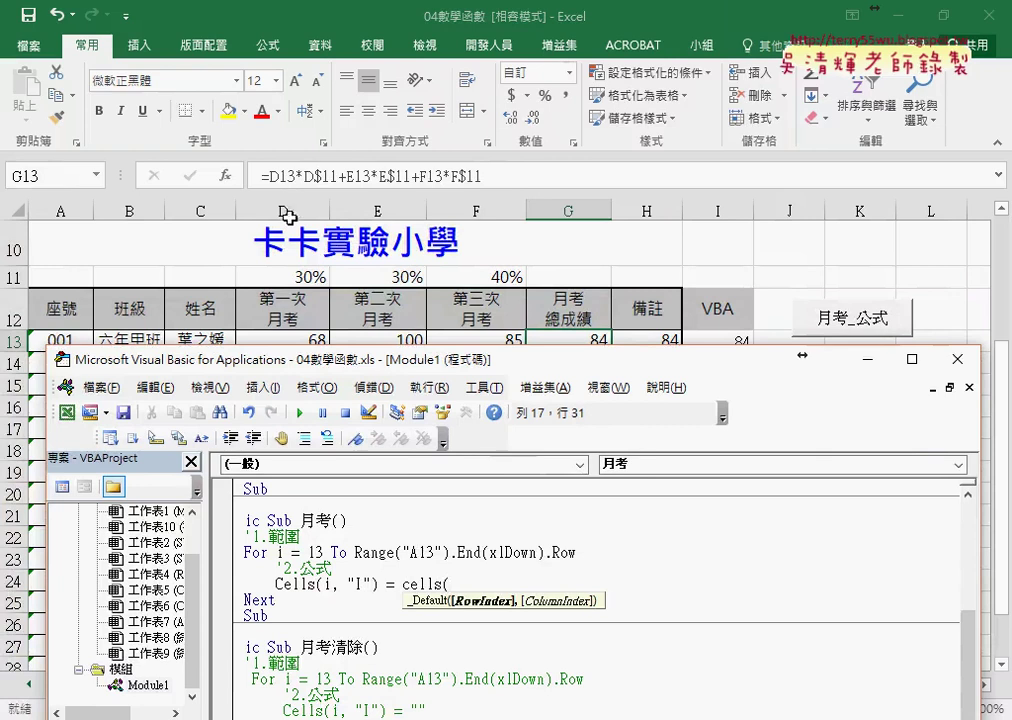
text(i)
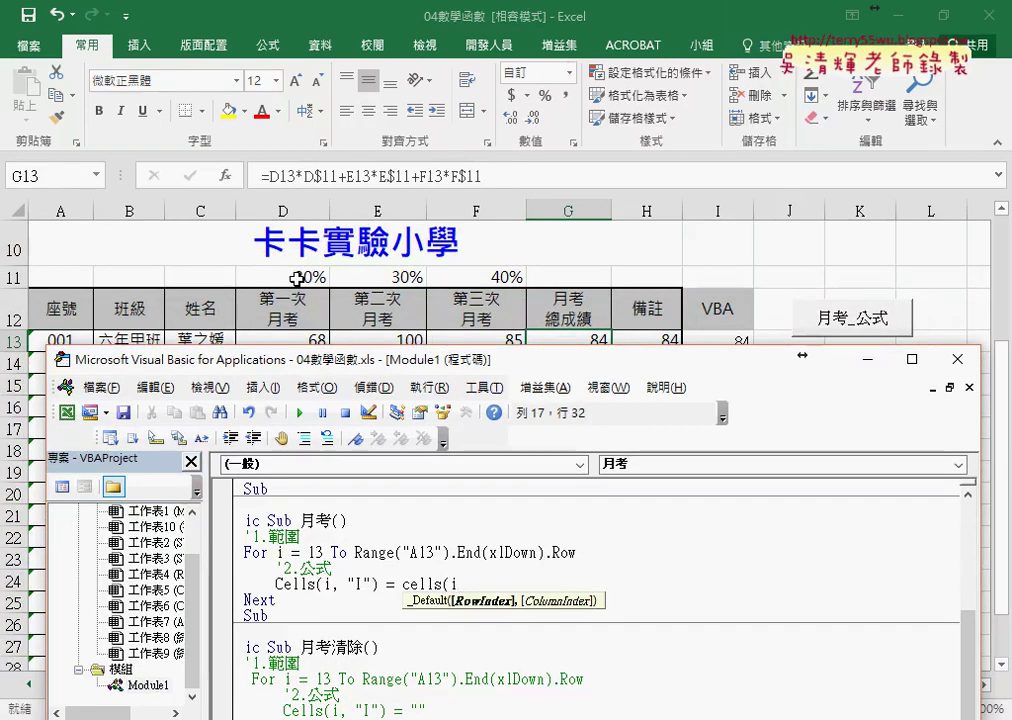
text(,)
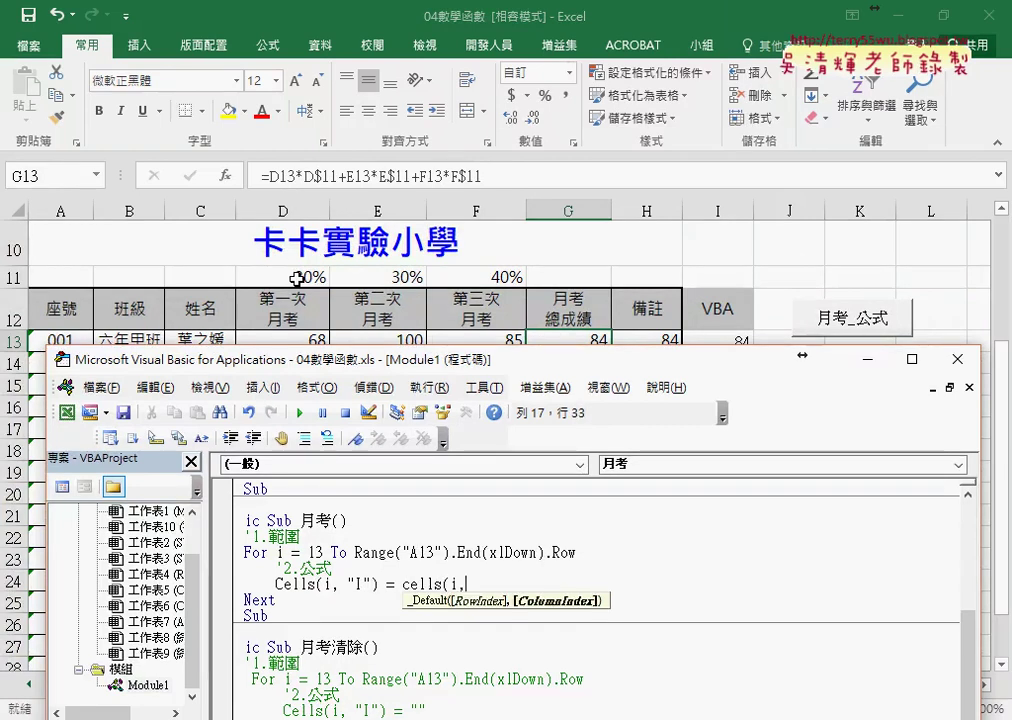
text("D)
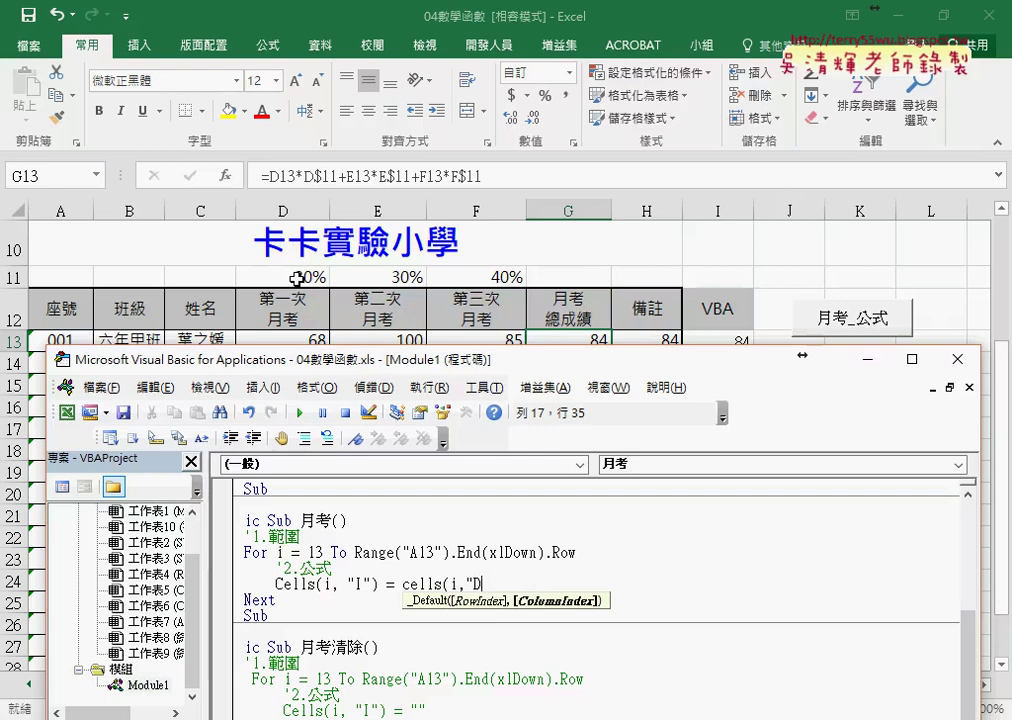
text("))
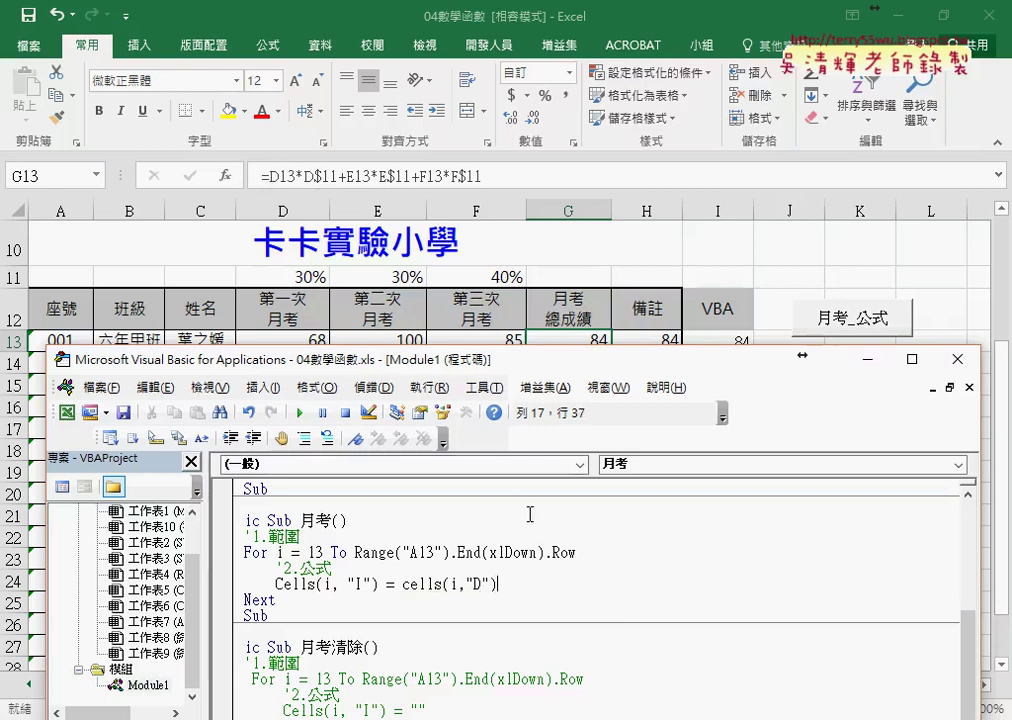
text(*)
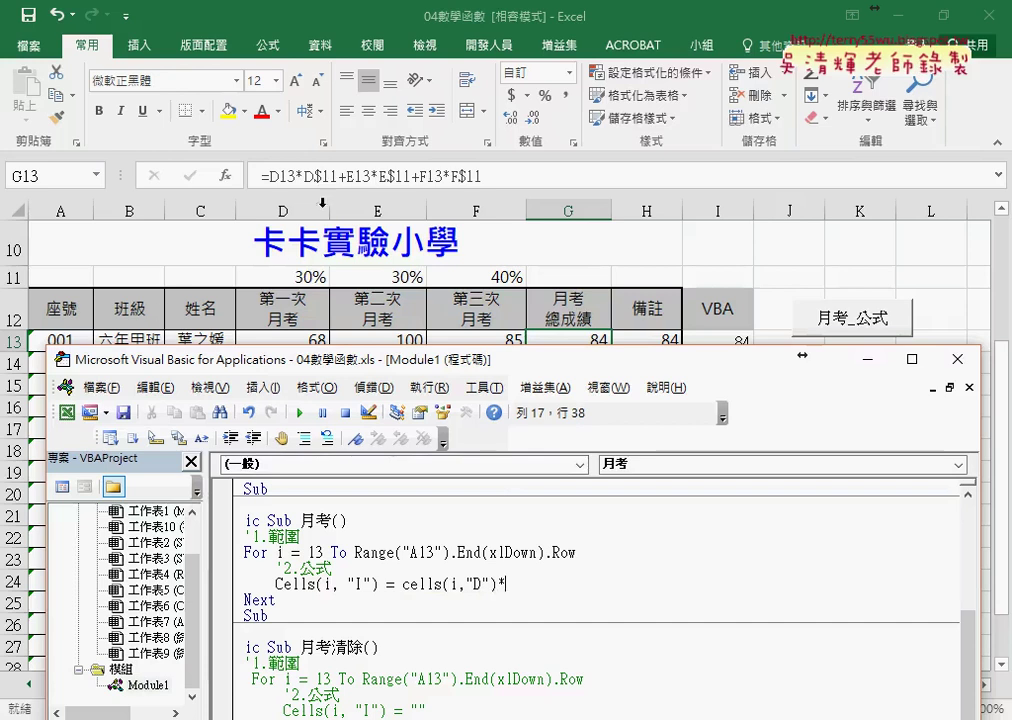
text(r)
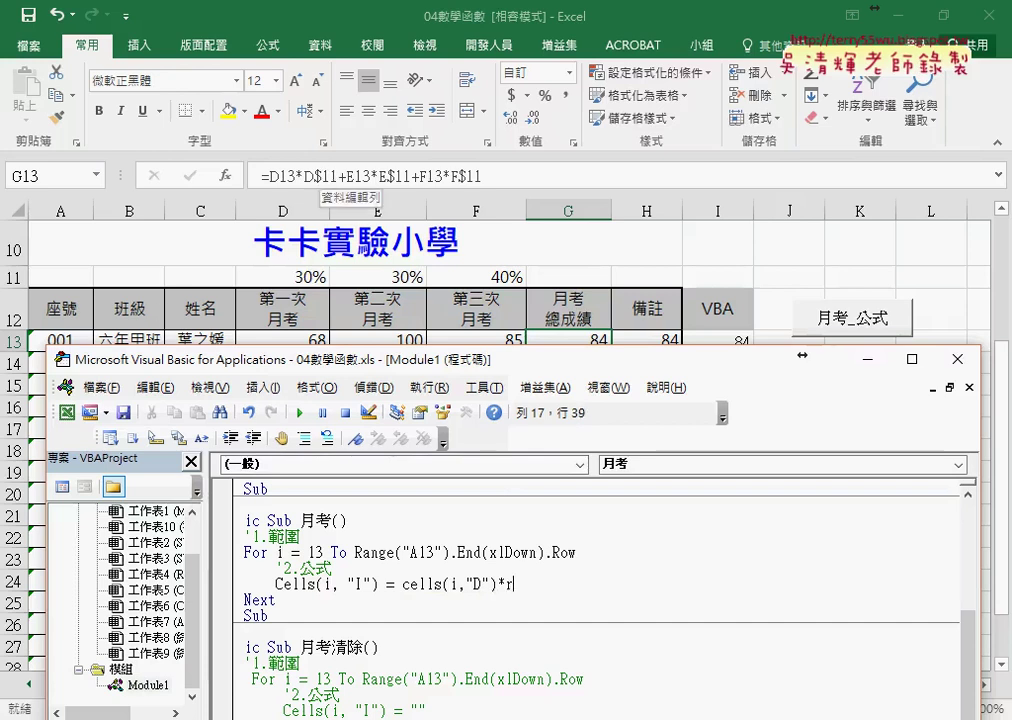
text(ange)
text(("D)
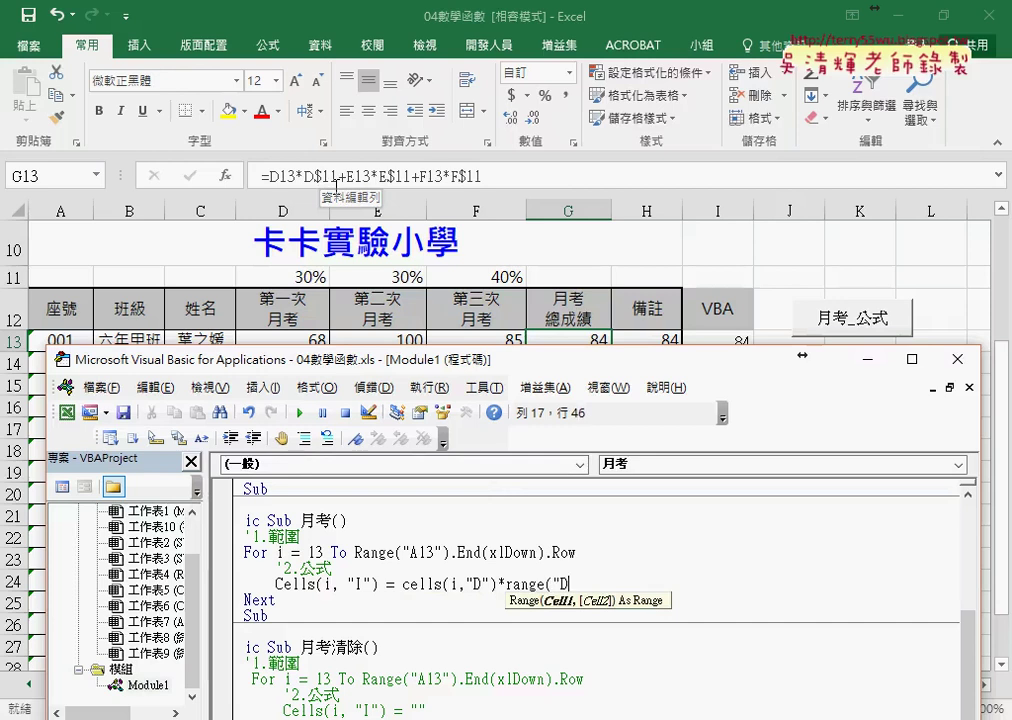
text(11"))
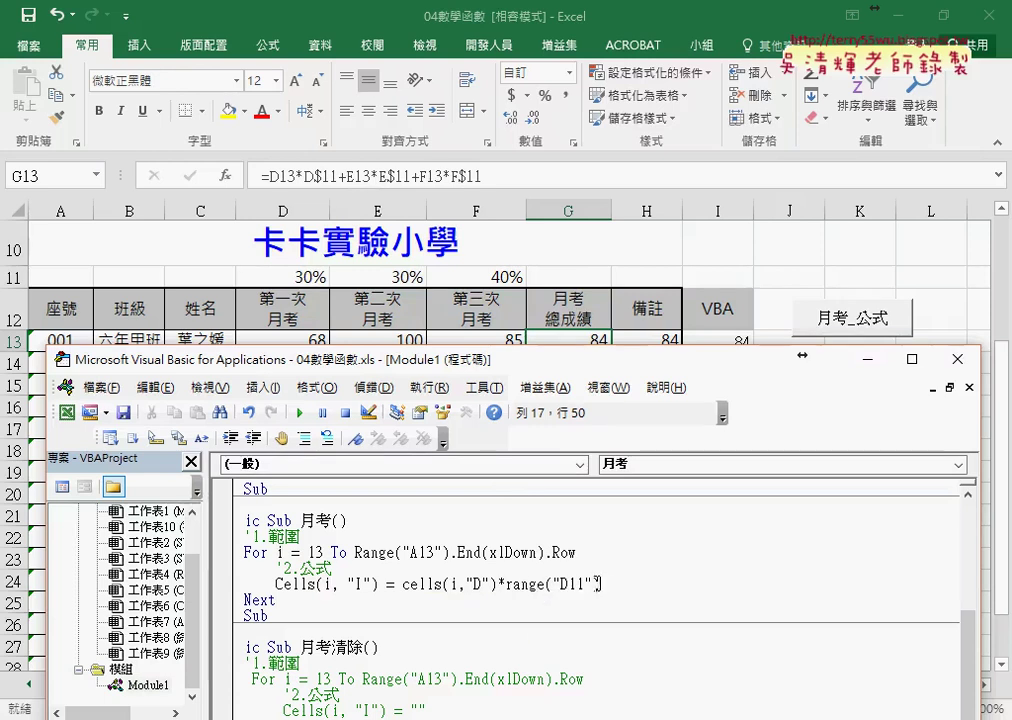
key(shift+Left)
key(shift+Left)
key(shift+Left)
key(shift+Left)
key(shift+Left)
key(shift+Left)
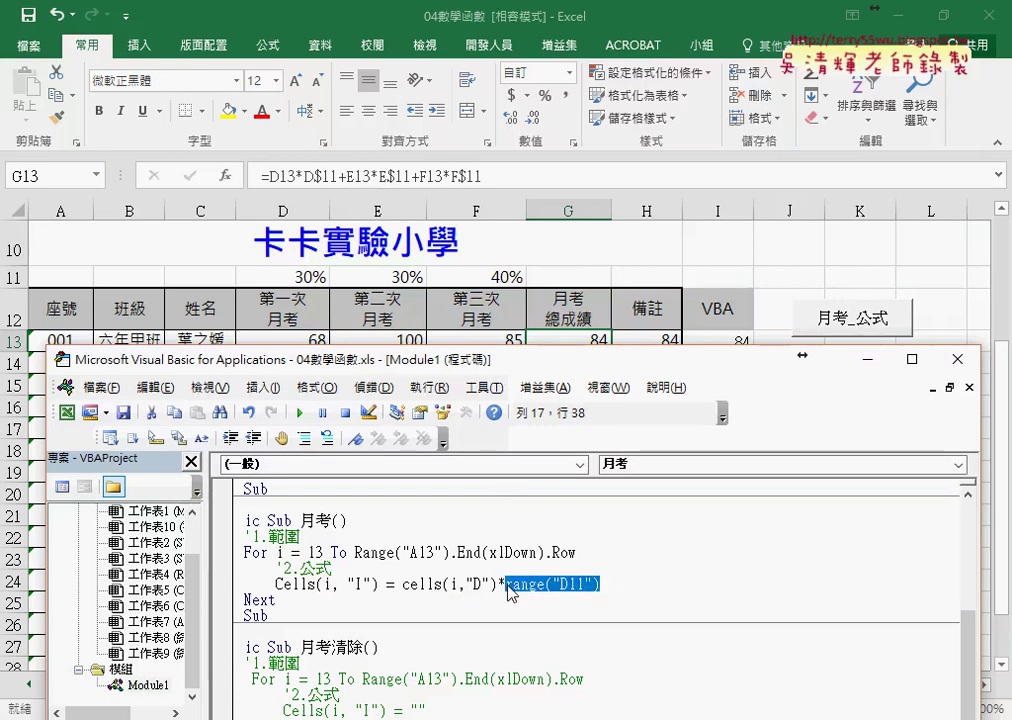
click(642, 574)
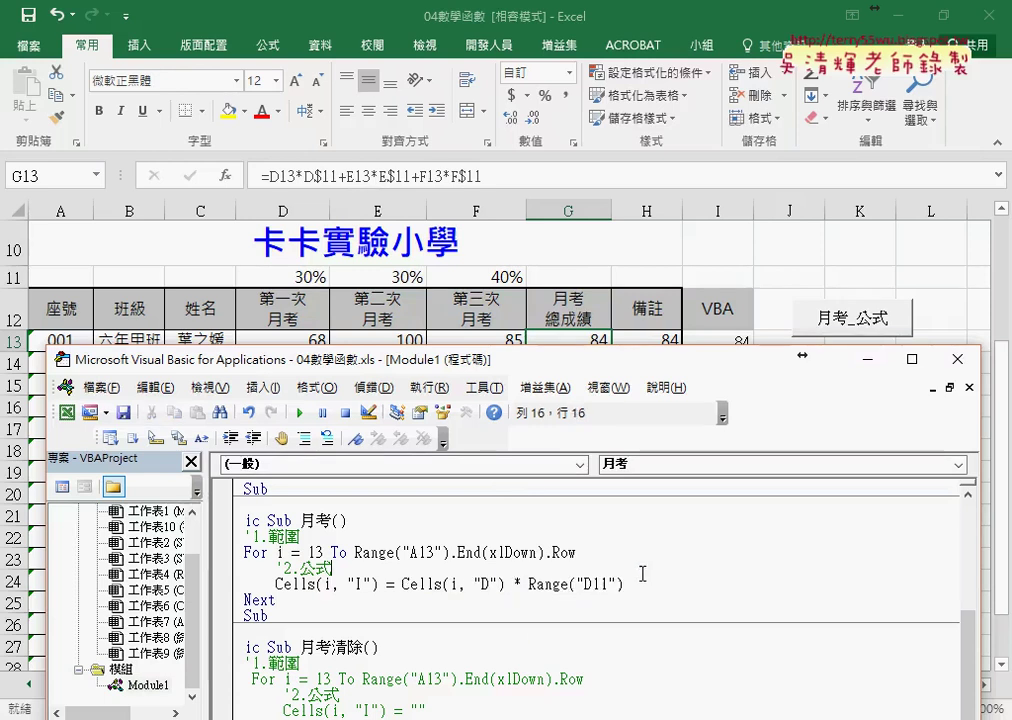
click(641, 580)
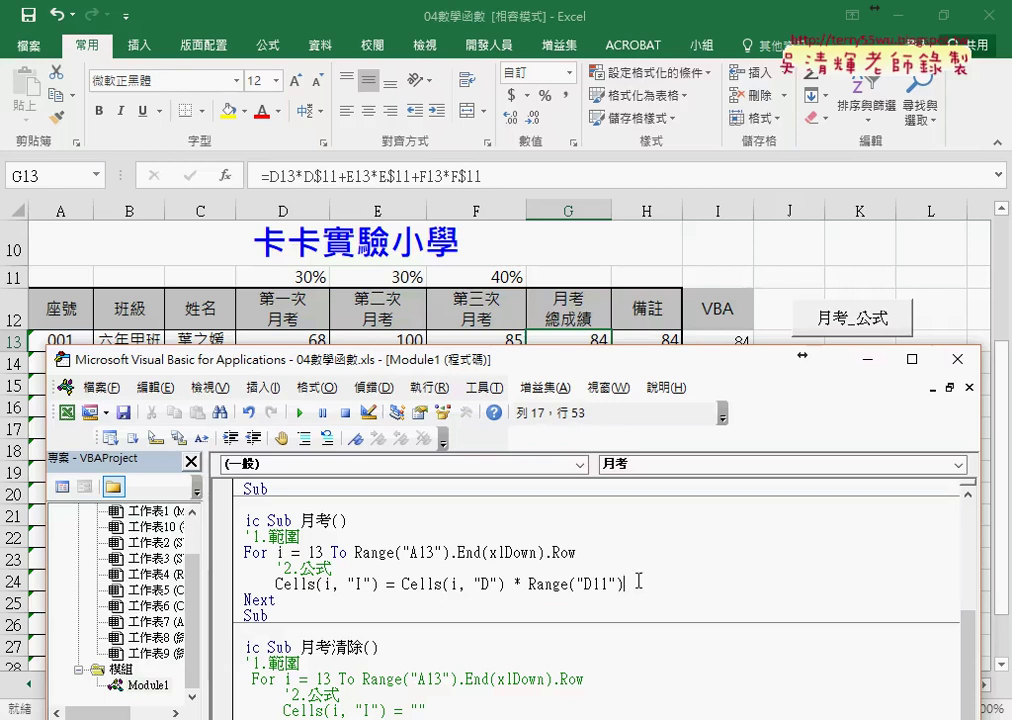
text(+)
Copy the first term and change its column letters to E for the E11-weighted term.
drag(402, 584, 622, 584)
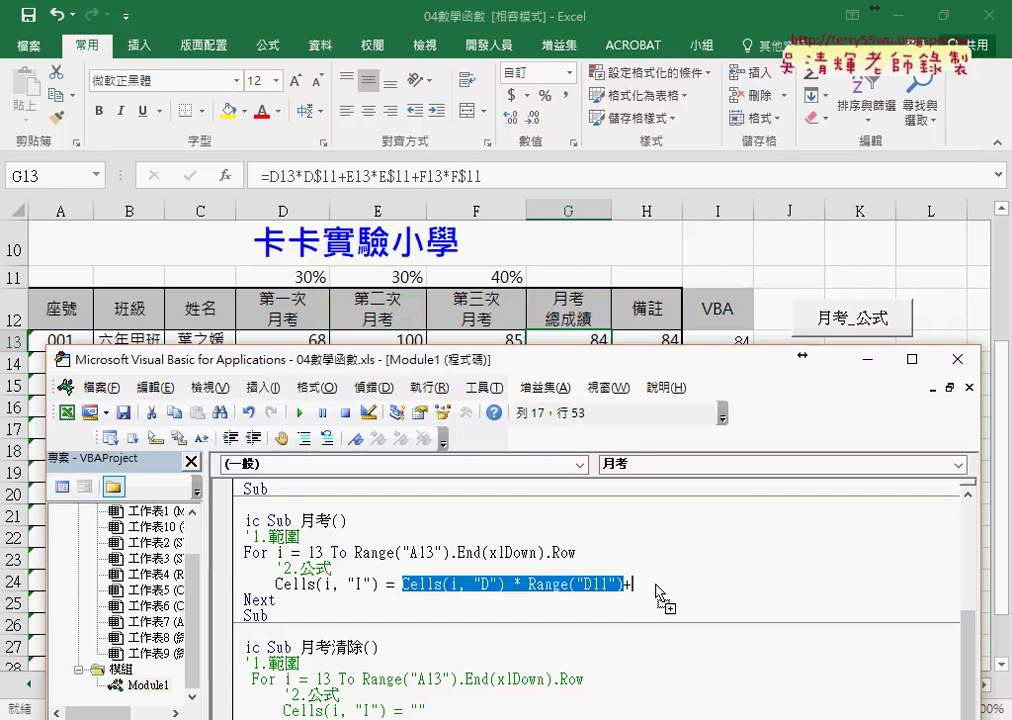
mouse_move(510, 584)
mouse_down()
mouse_move(660, 597)
mouse_move(718, 584)
mouse_up()
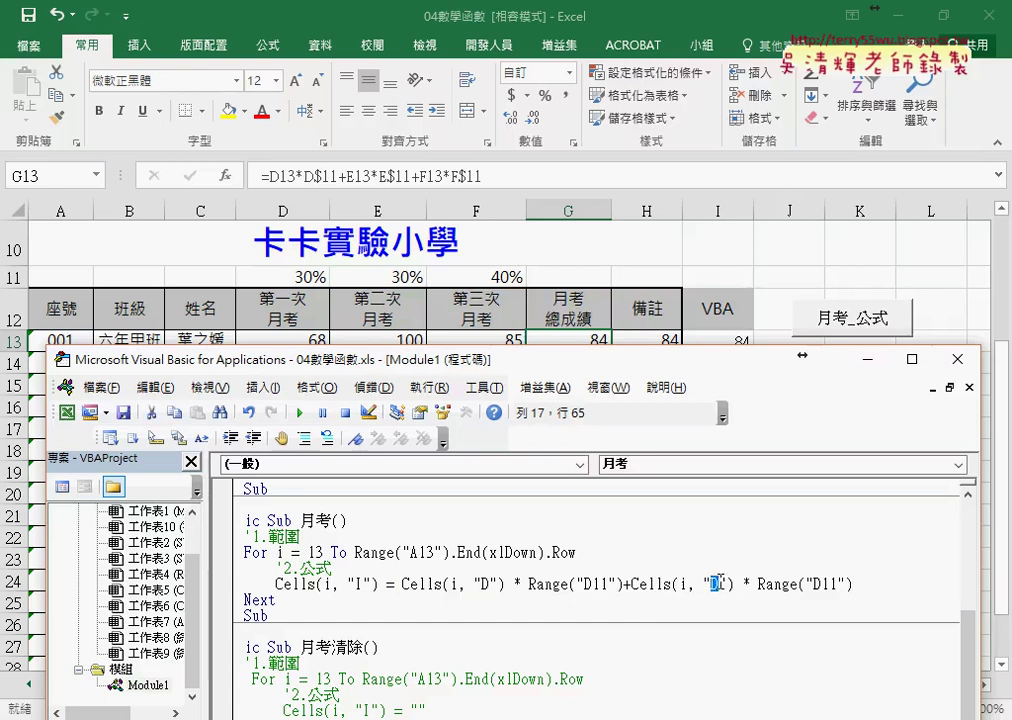
text(E)
drag(812, 584, 821, 584)
text(E)
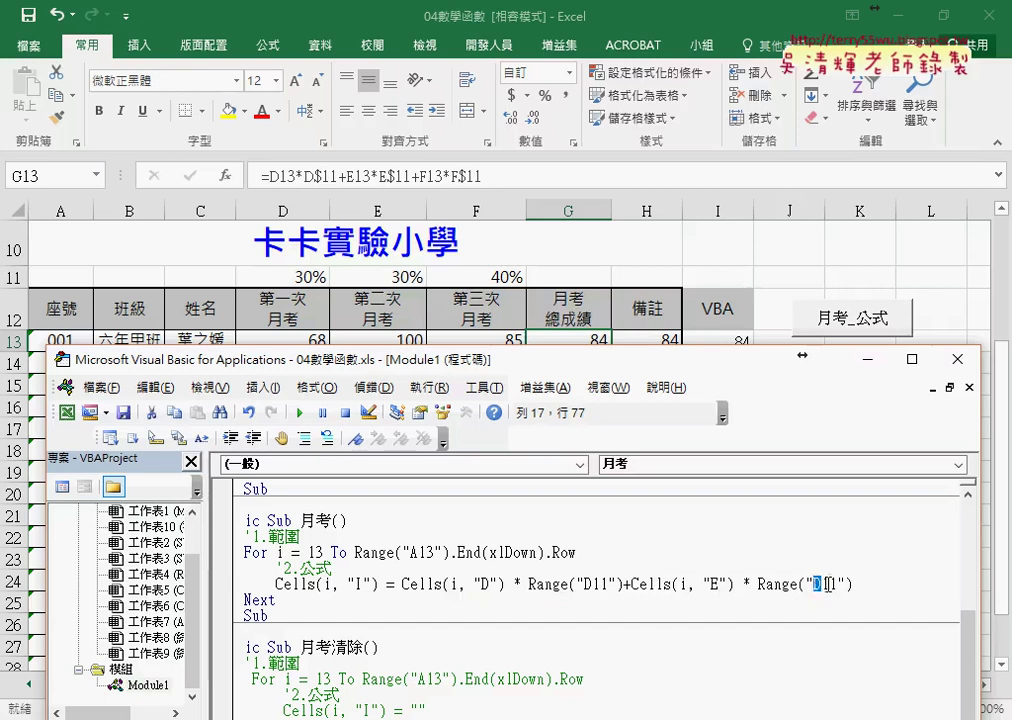
click(867, 583)
text(+)
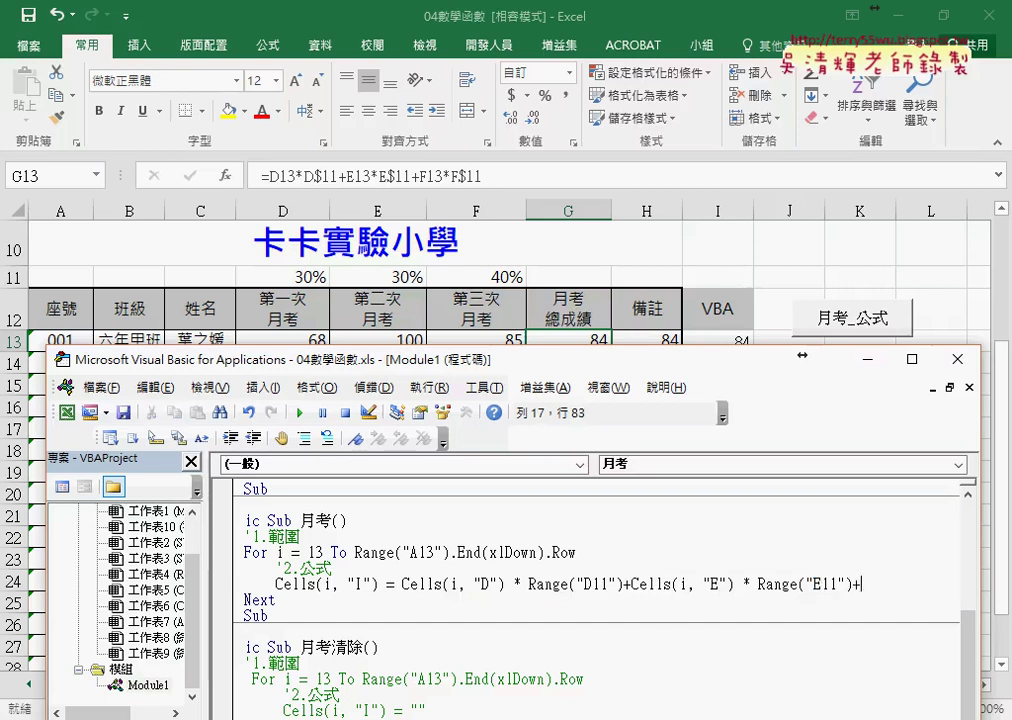
Paste a third term and change it to Cells(i, "F") * Range("F11").
drag(853, 584, 632, 584)
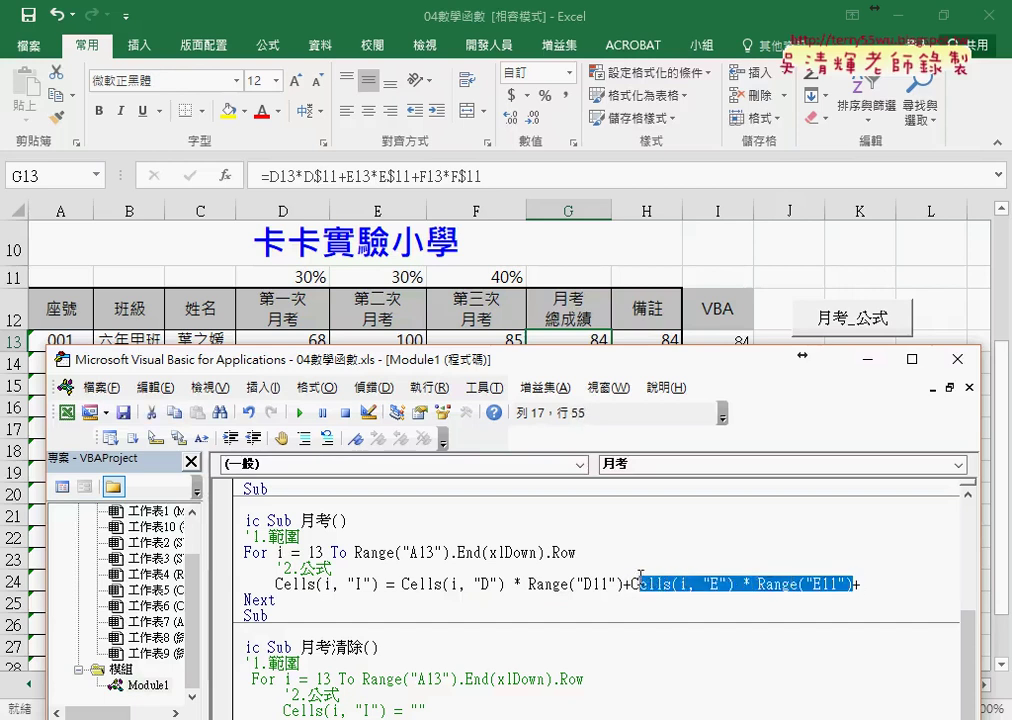
key(ctrl+c)
click(899, 590)
key(ctrl+v)
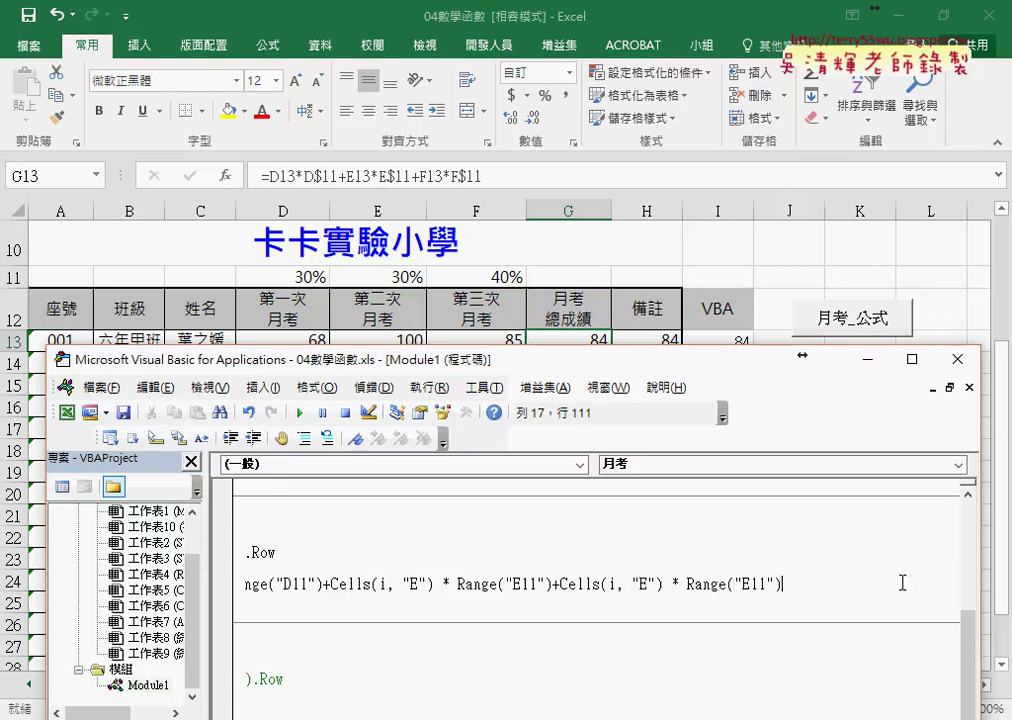
double_click(645, 584)
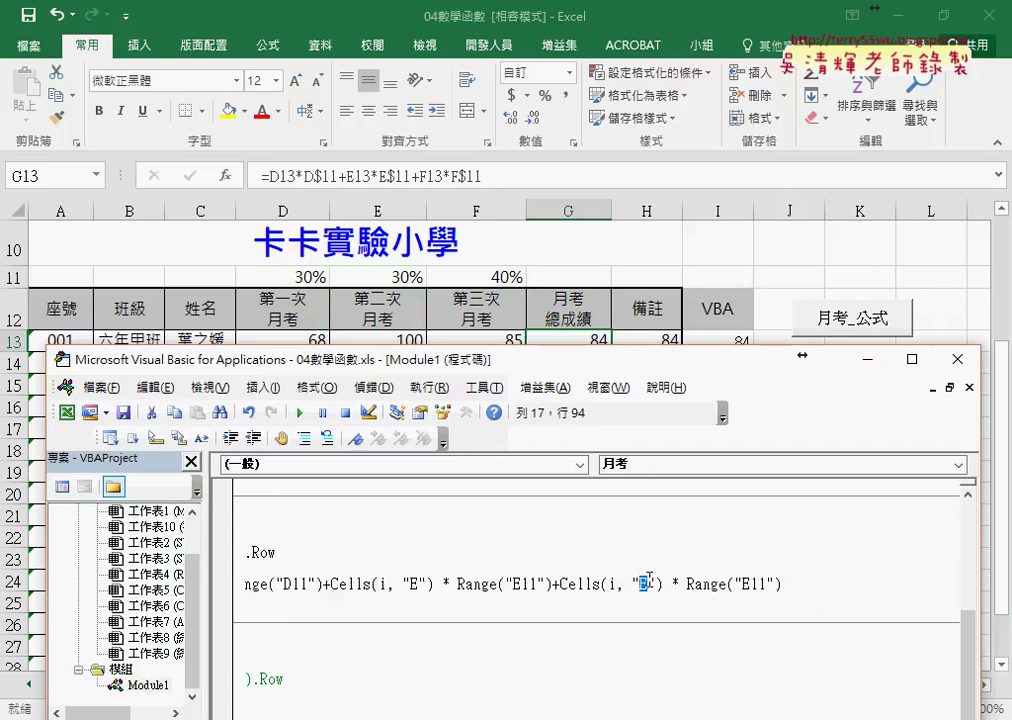
text(F)
double_click(745, 584)
text(F)
click(755, 628)
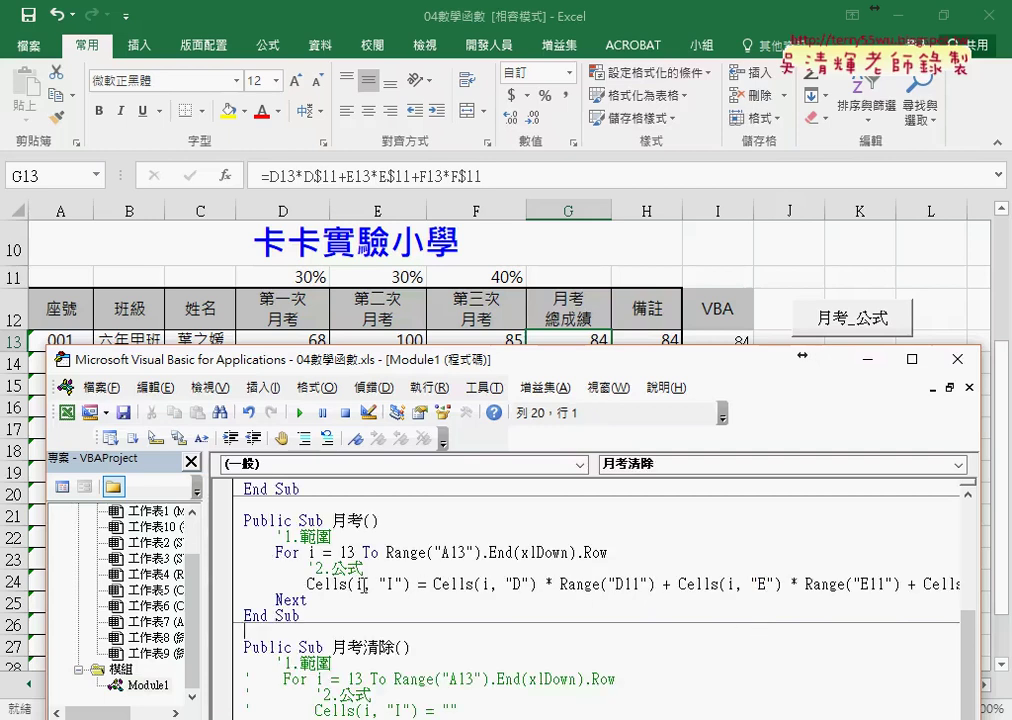
Resize the VBA window and move the cursor to the end of the weighted-total line.
drag(144, 549, 147, 549)
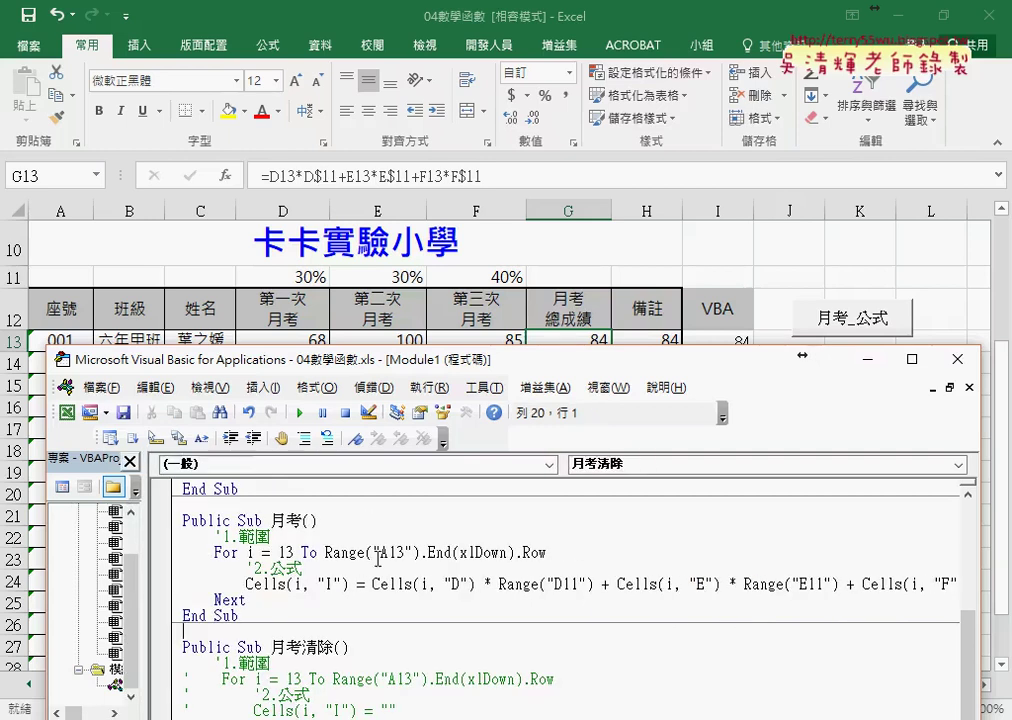
drag(364, 584, 928, 584)
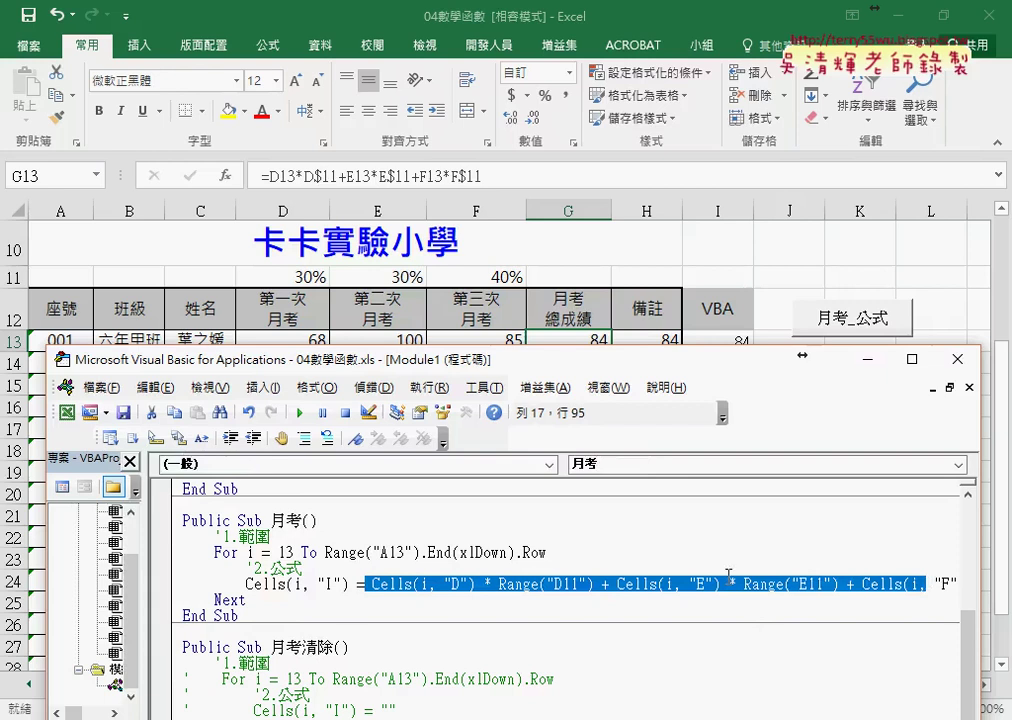
drag(348, 584, 239, 584)
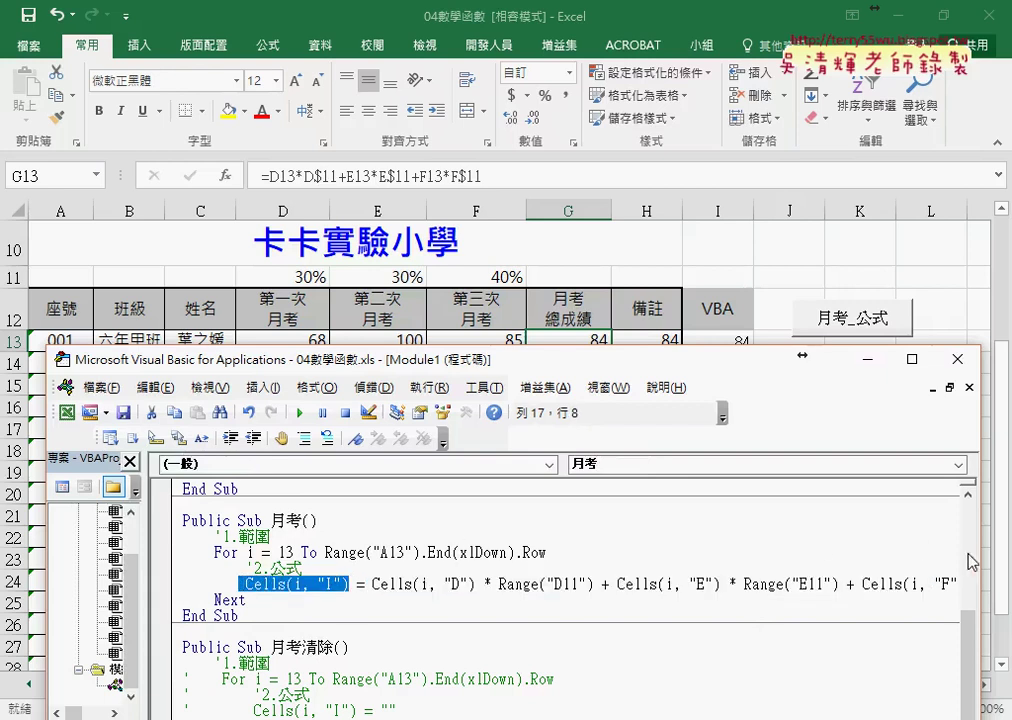
drag(980, 554, 714, 548)
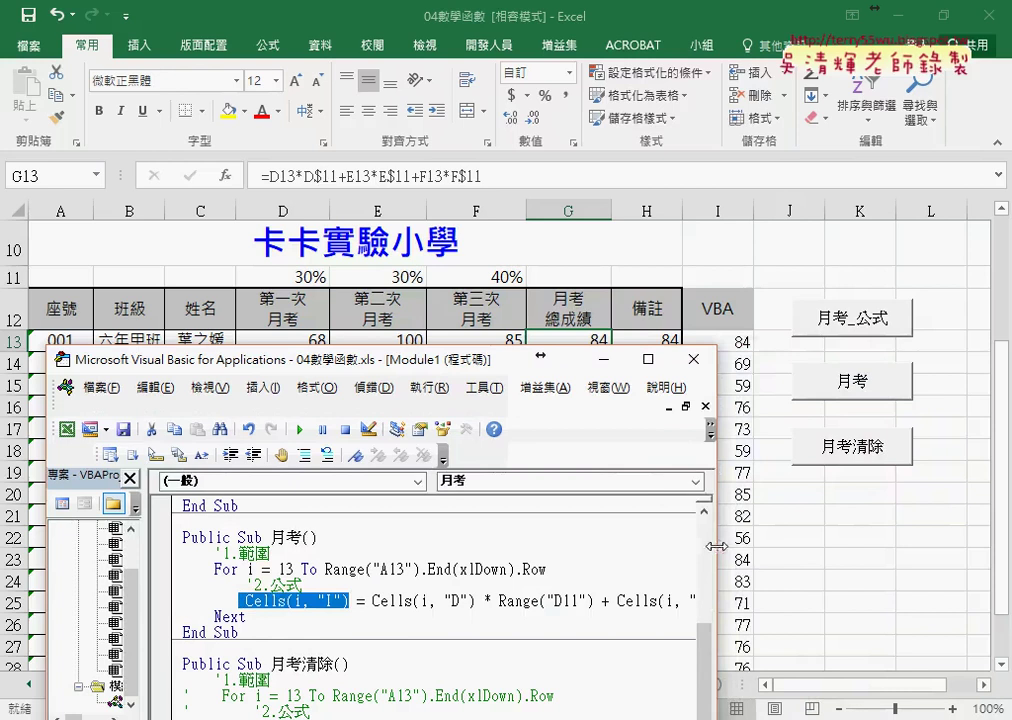
drag(553, 372, 605, 72)
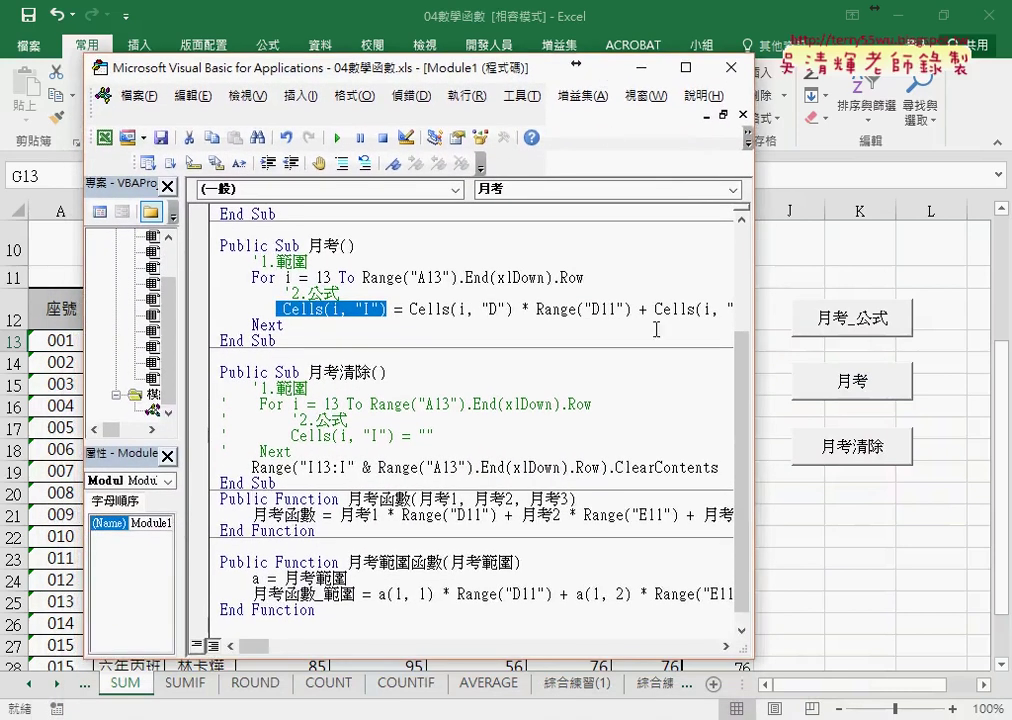
drag(751, 350, 856, 356)
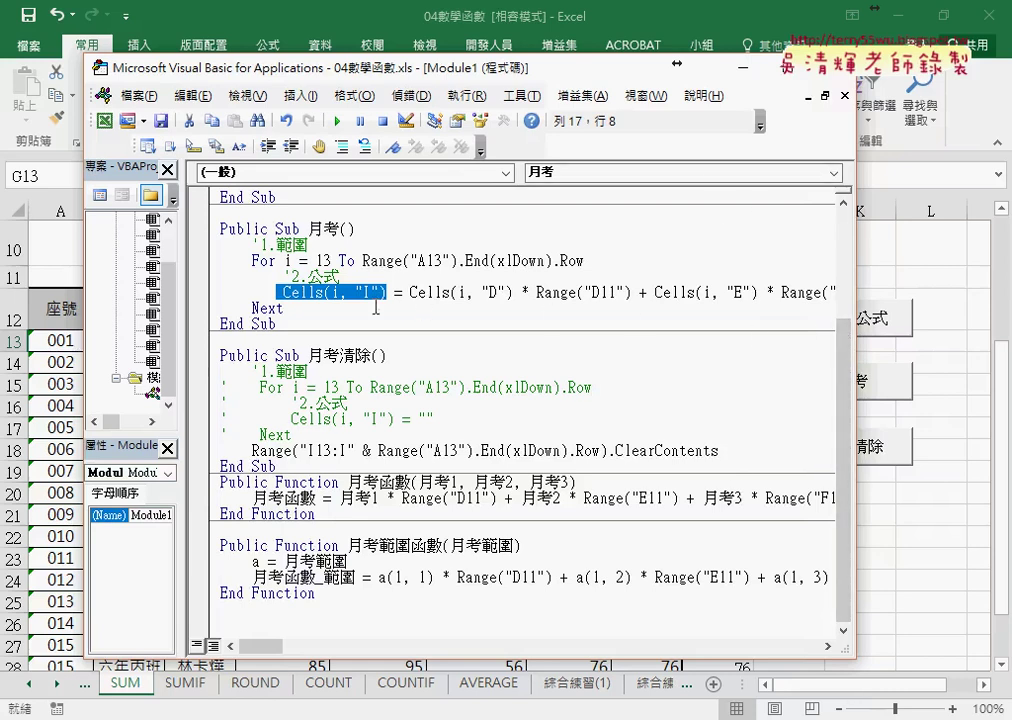
click(308, 292)
key(End)
Add a blank line and copy Cells(i, "I").NumberFormatLocal = "0" from 月考_公式 onto it.
key(Return)
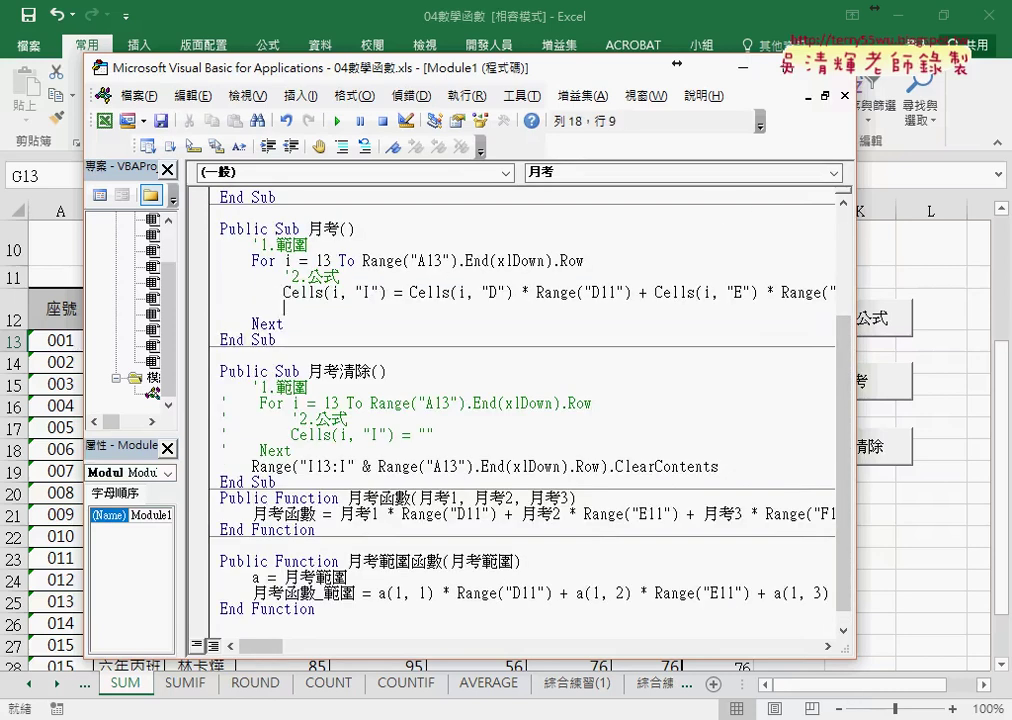
scroll(379, 298, up, 2)
scroll(379, 298, up, 1)
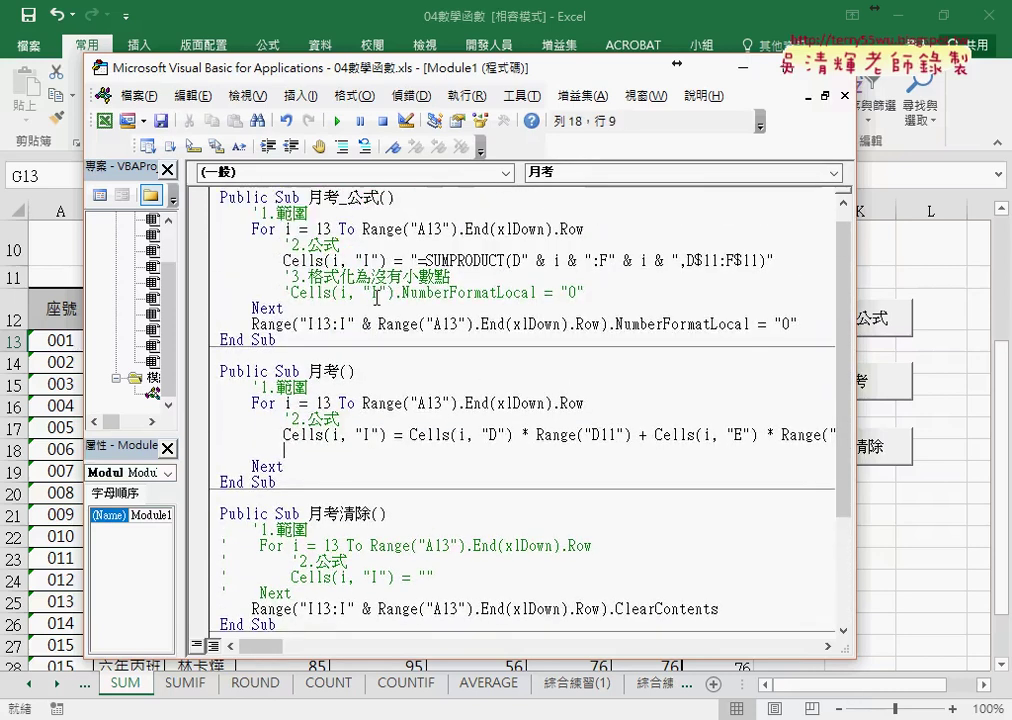
drag(292, 292, 584, 292)
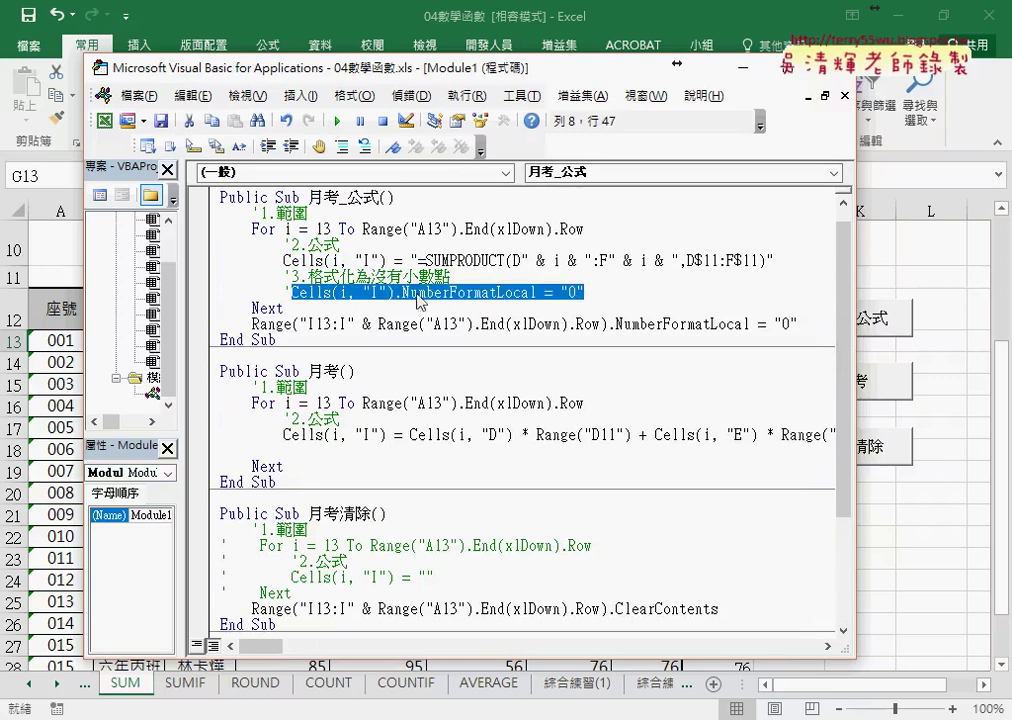
drag(456, 292, 311, 455)
drag(603, 449, 287, 451)
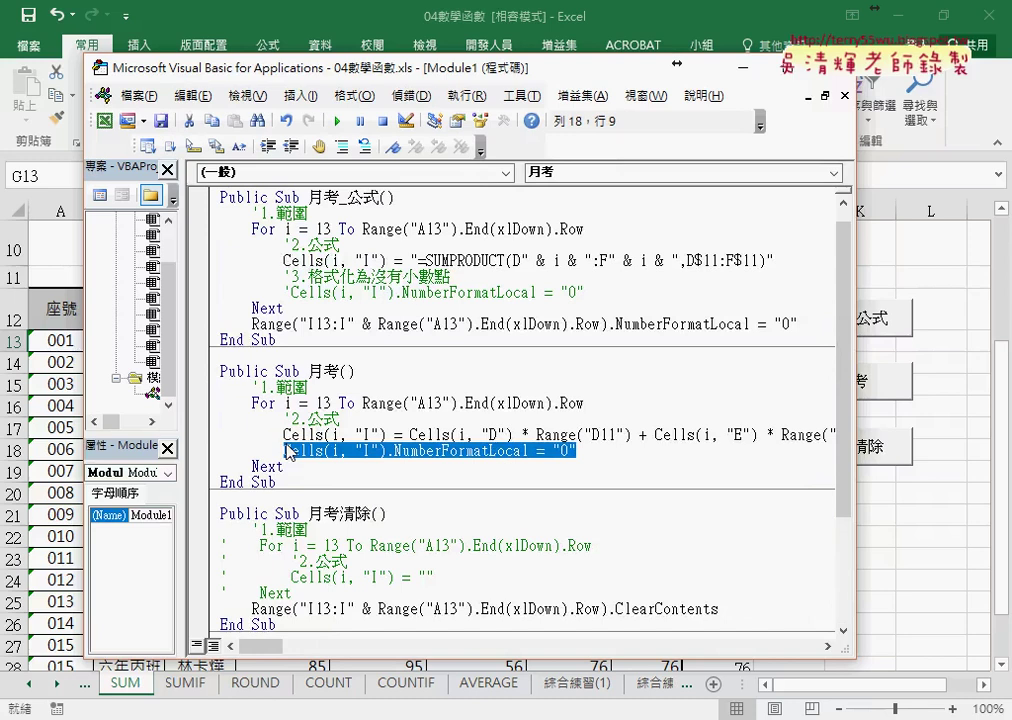
Inspect the long weighted-total line and place the cursor where it should break.
click(547, 434)
drag(547, 434, 757, 436)
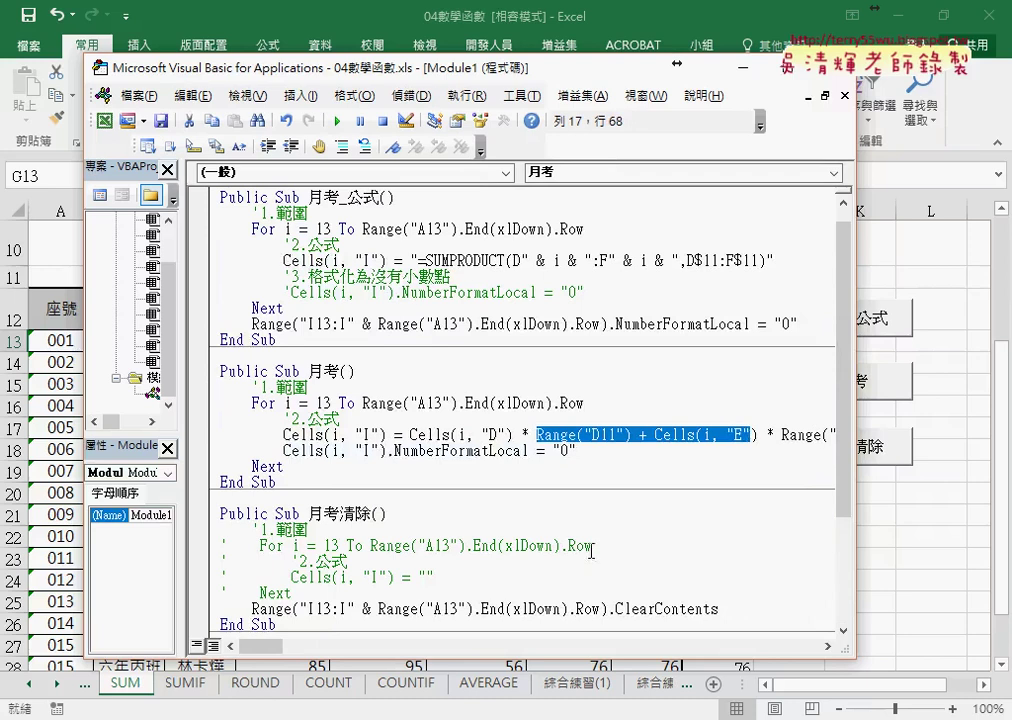
drag(270, 647, 297, 651)
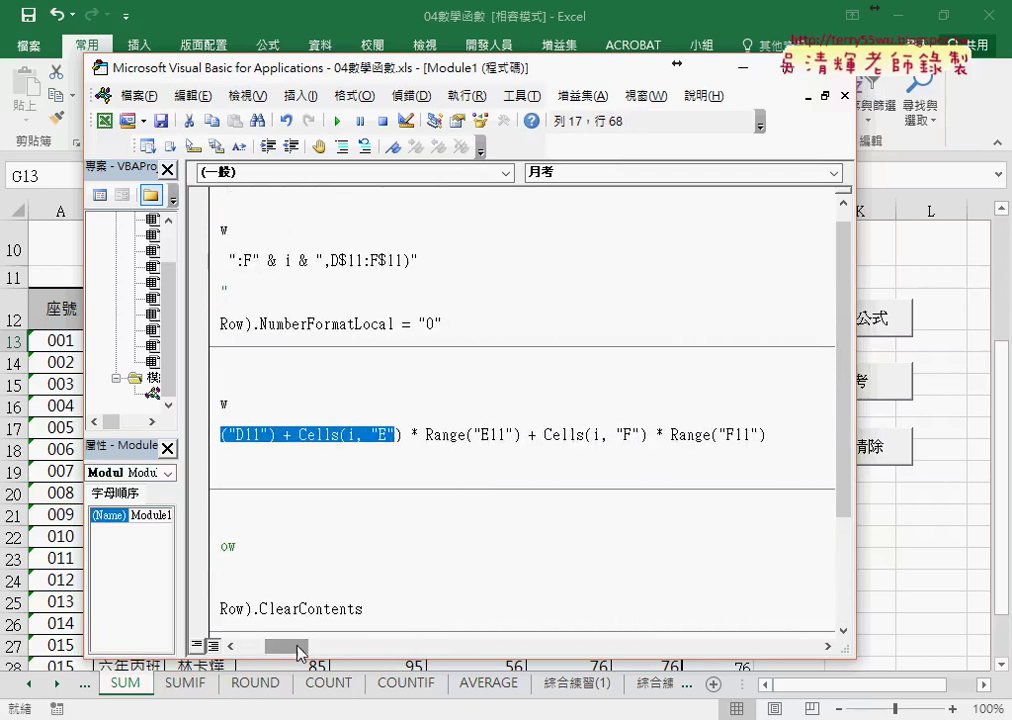
mouse_move(300, 653)
mouse_down()
mouse_move(276, 655)
mouse_move(298, 657)
mouse_up()
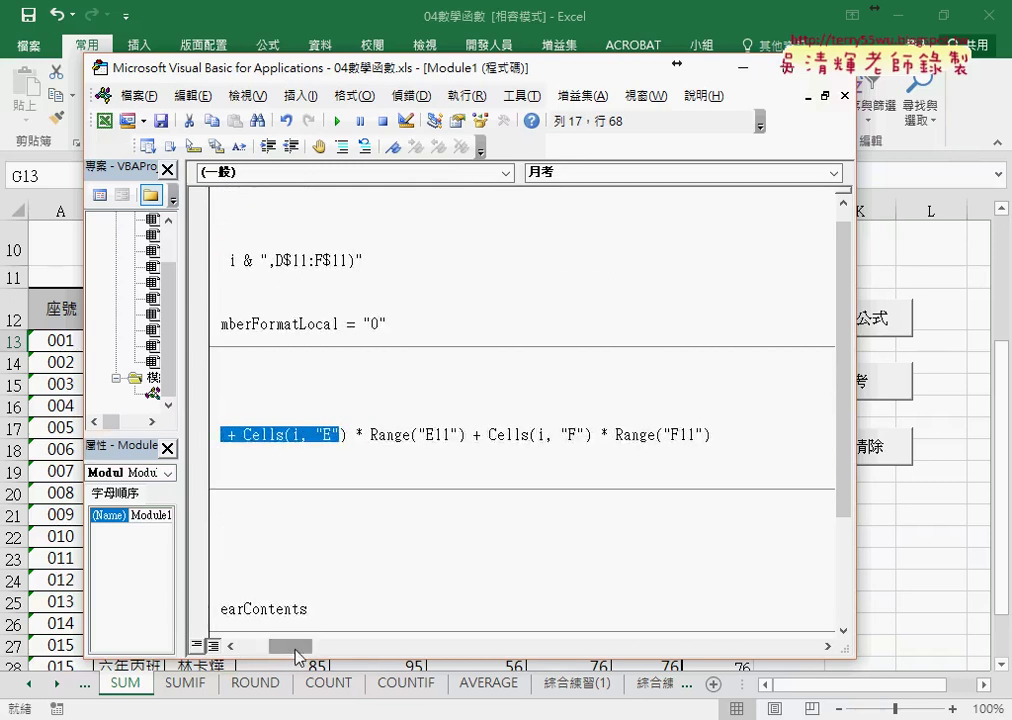
drag(297, 657, 268, 656)
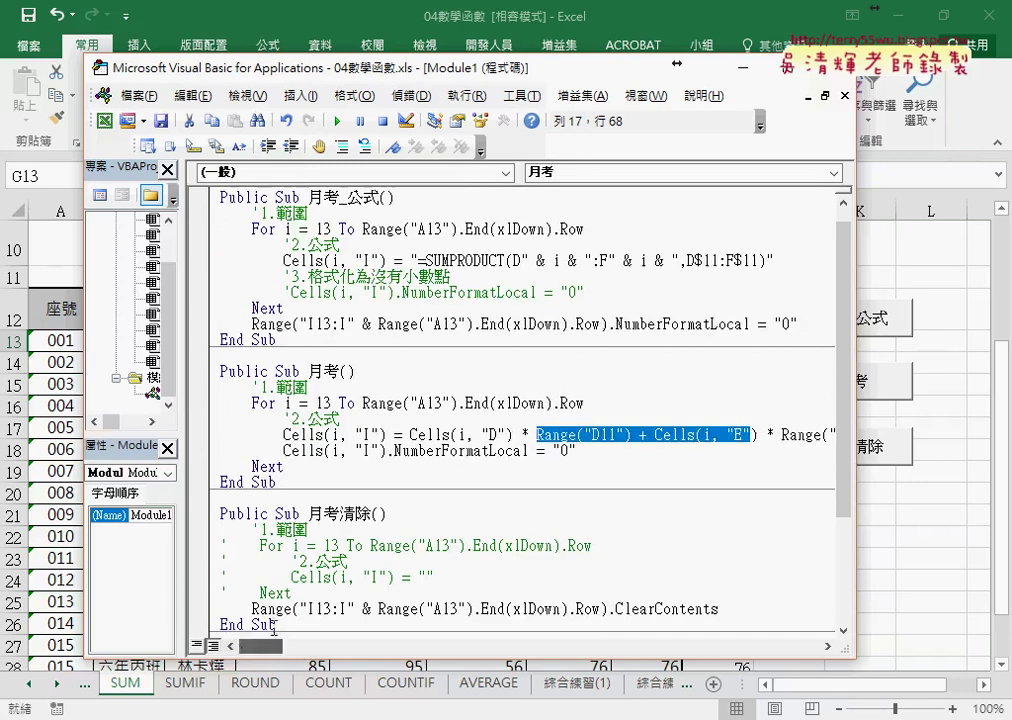
click(787, 440)
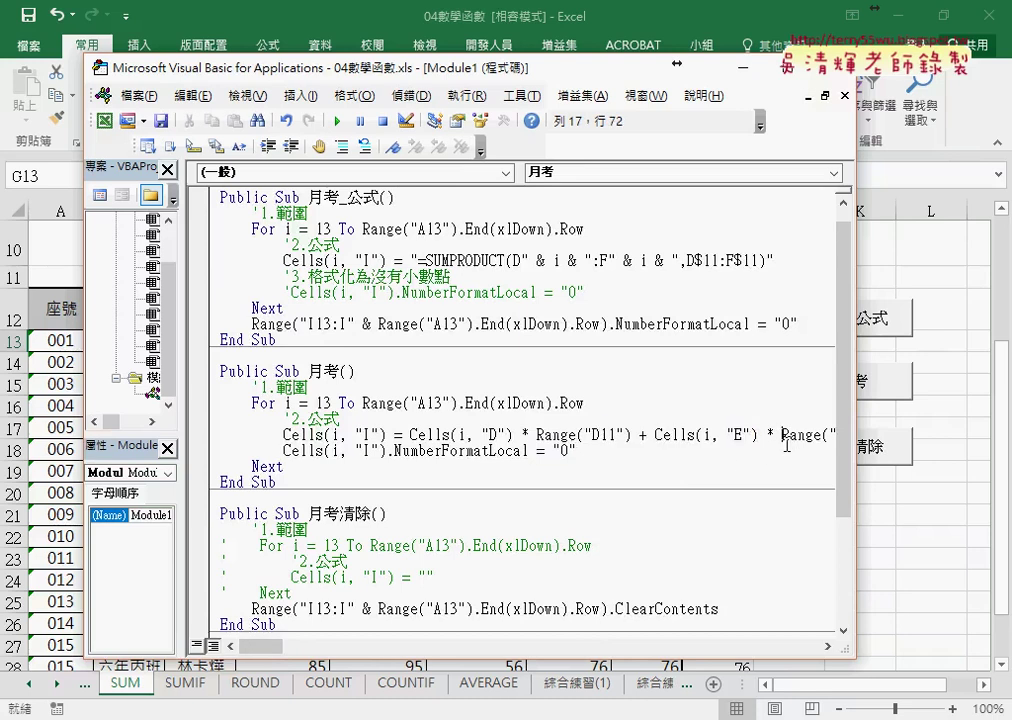
text(\)
key(BackSpace)
key(Return)
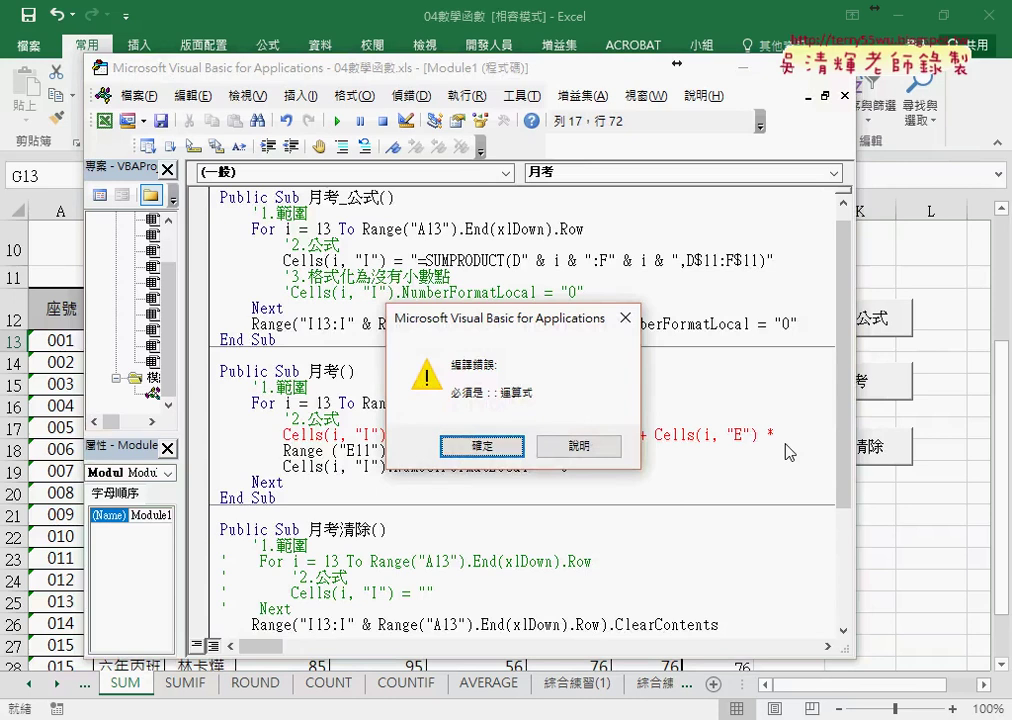
key(Return)
key(ctrl+z)
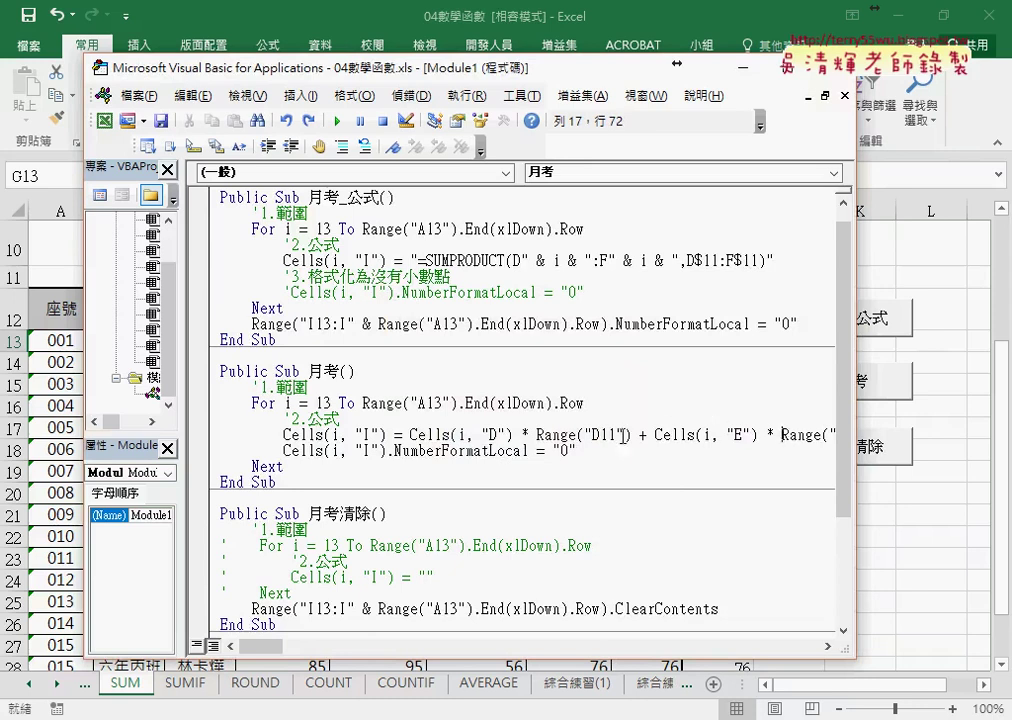
Break the line after Cells(i, "E") * with an underscore continuation, Tab-indenting the Range("E11") part.
double_click(643, 435)
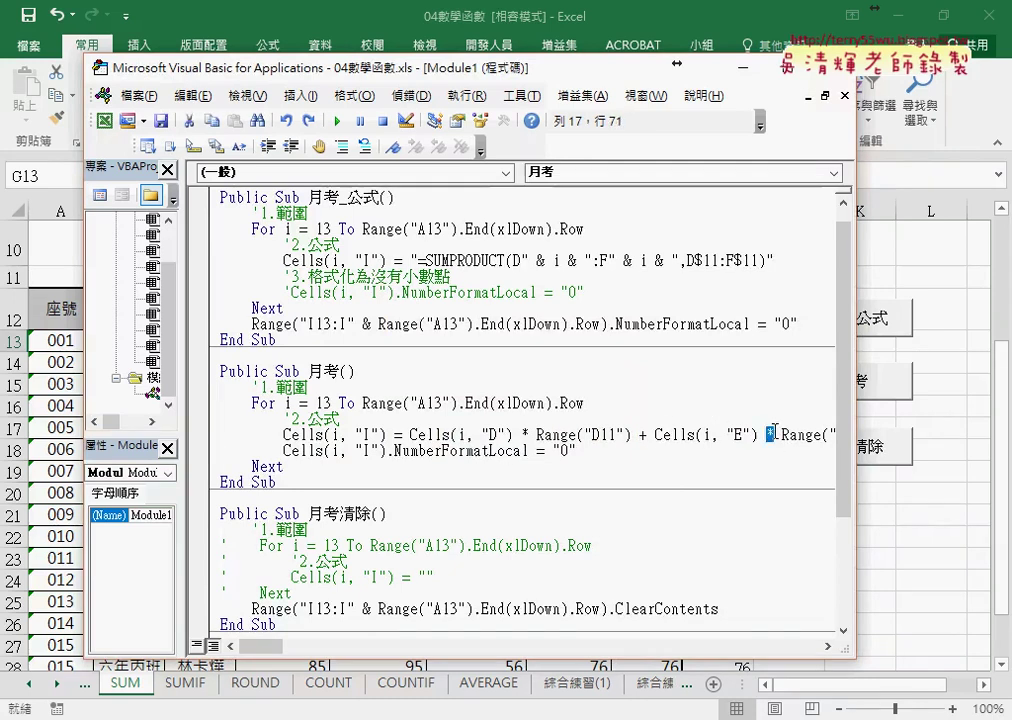
double_click(525, 435)
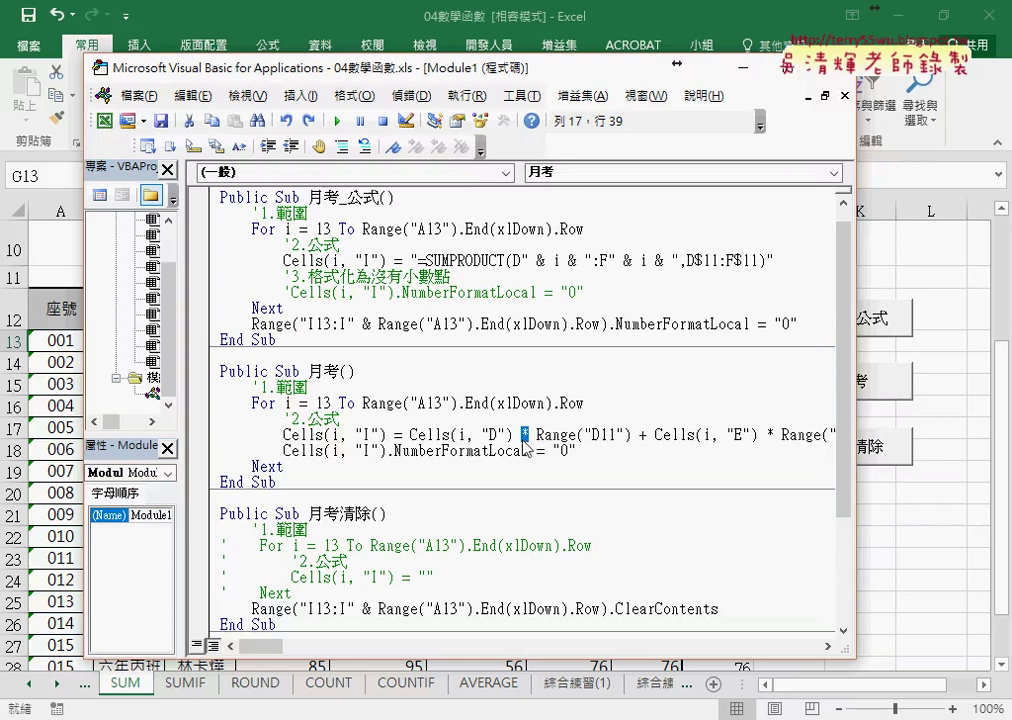
double_click(770, 435)
key(Right)
key(Right)
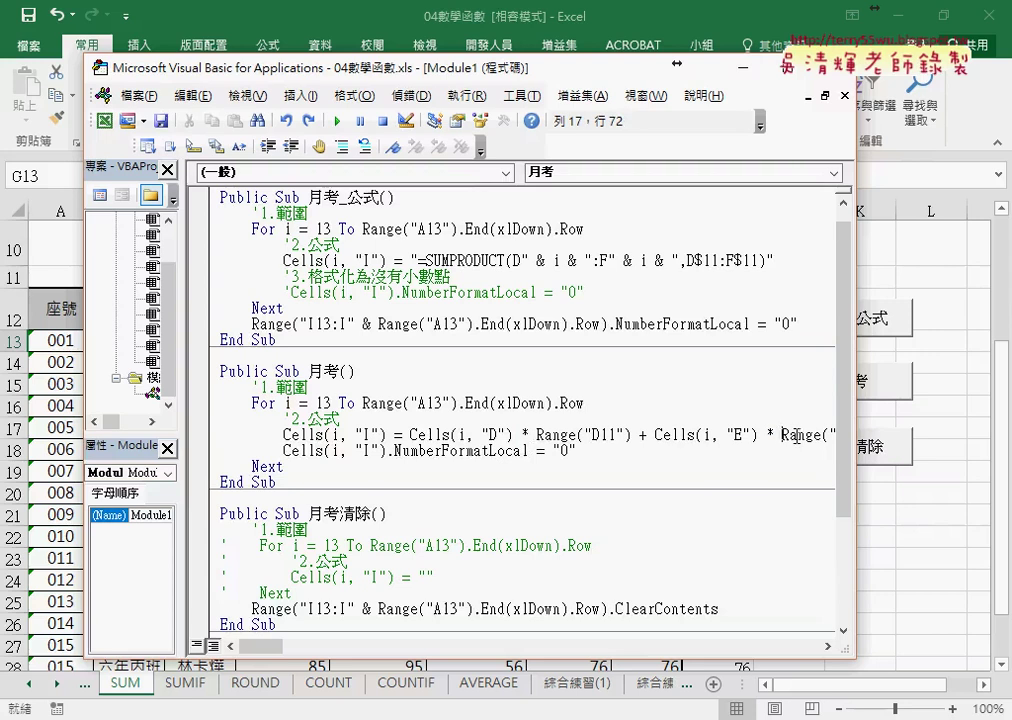
text(_)
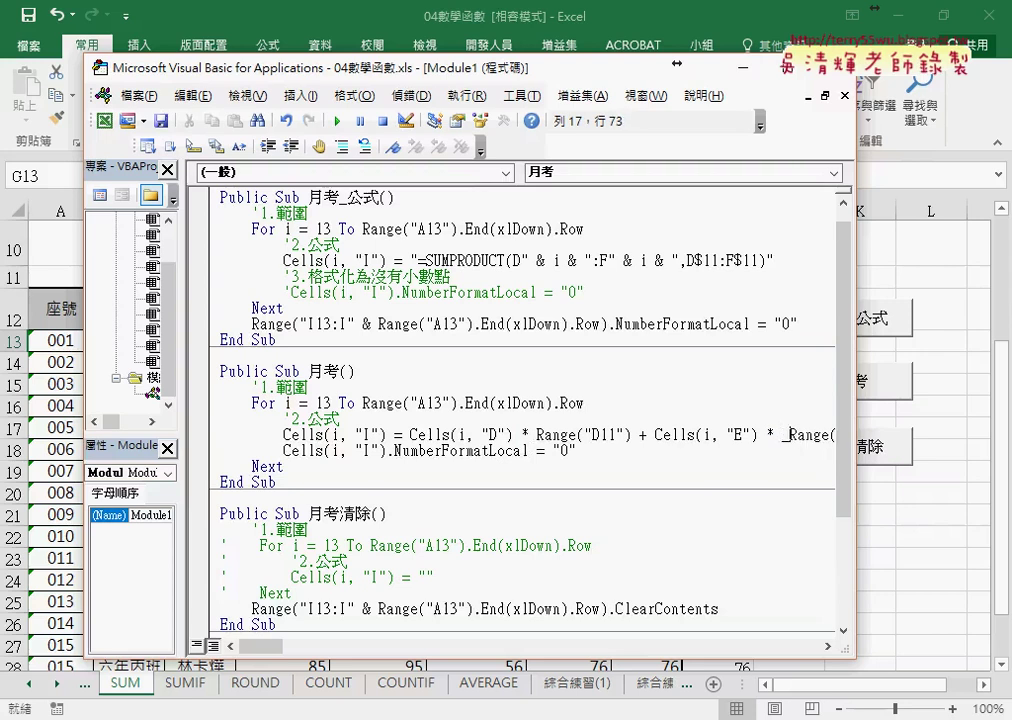
key(Return)
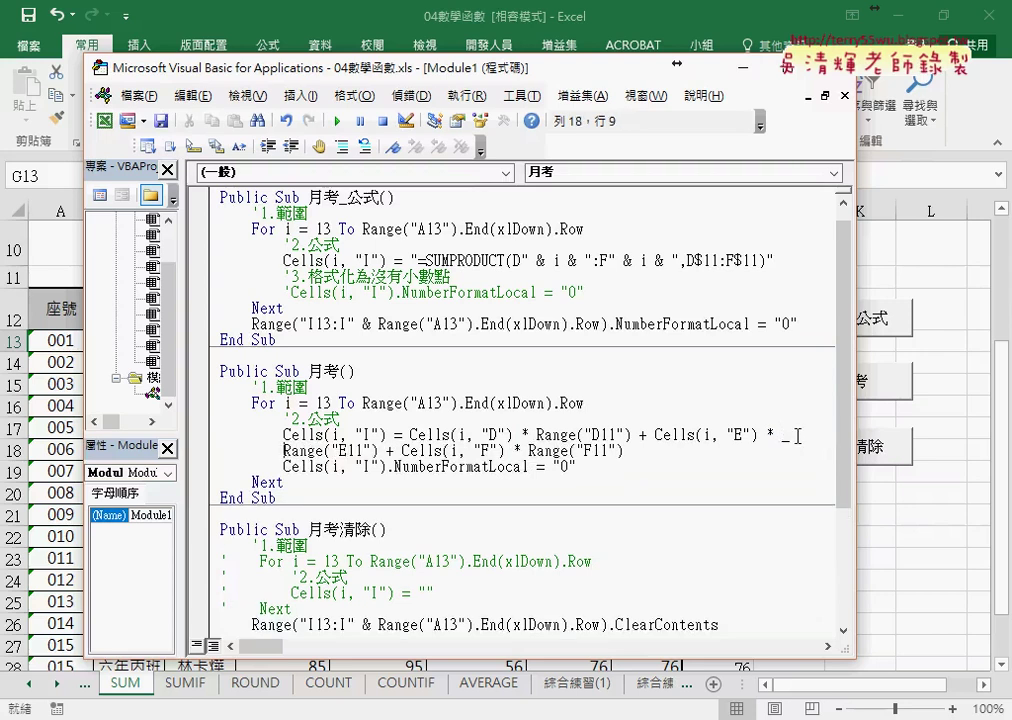
key(Tab)
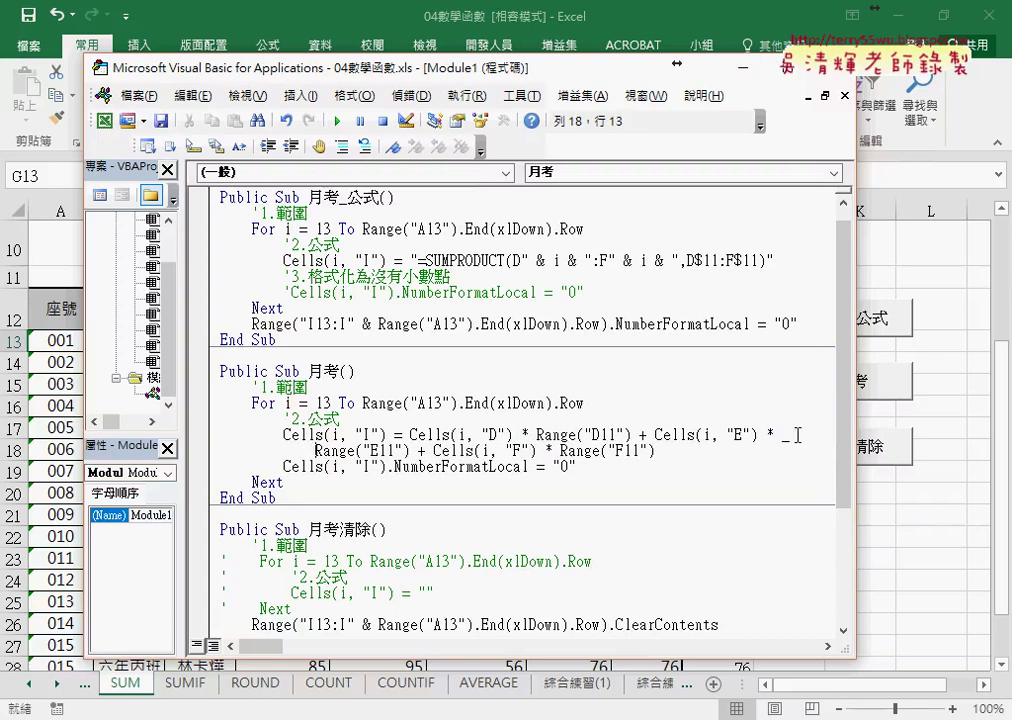
click(662, 542)
click(792, 436)
key(shift+Left)
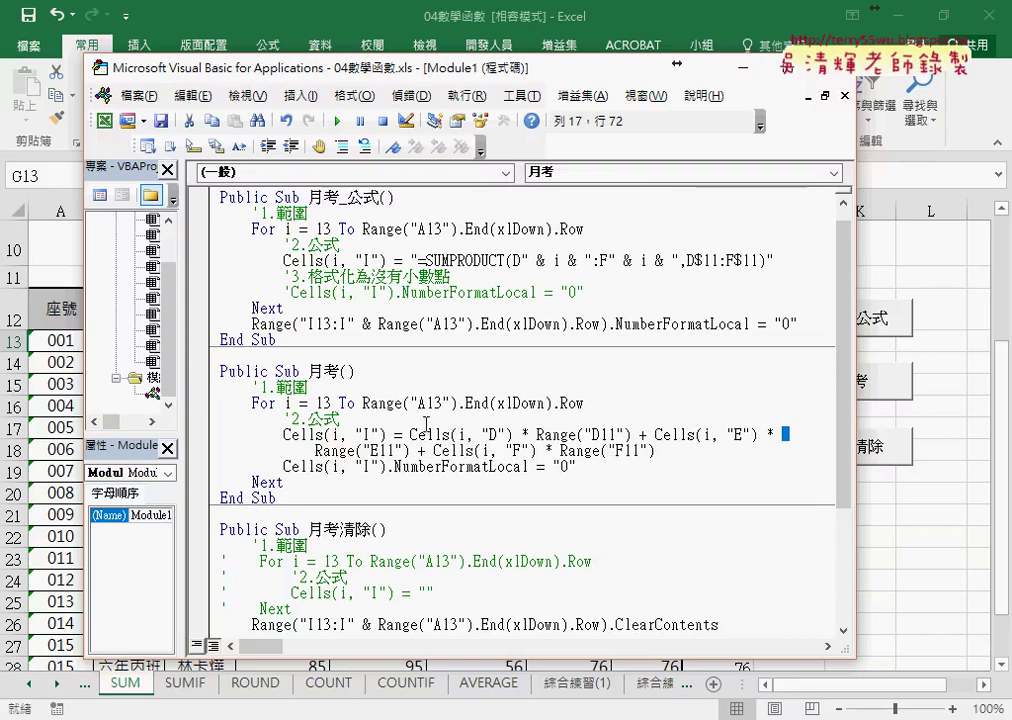
Back in Excel, clear and rerun 月考; column I shows whole numbers, I13 displaying 84.
key(alt+F11)
click(845, 457)
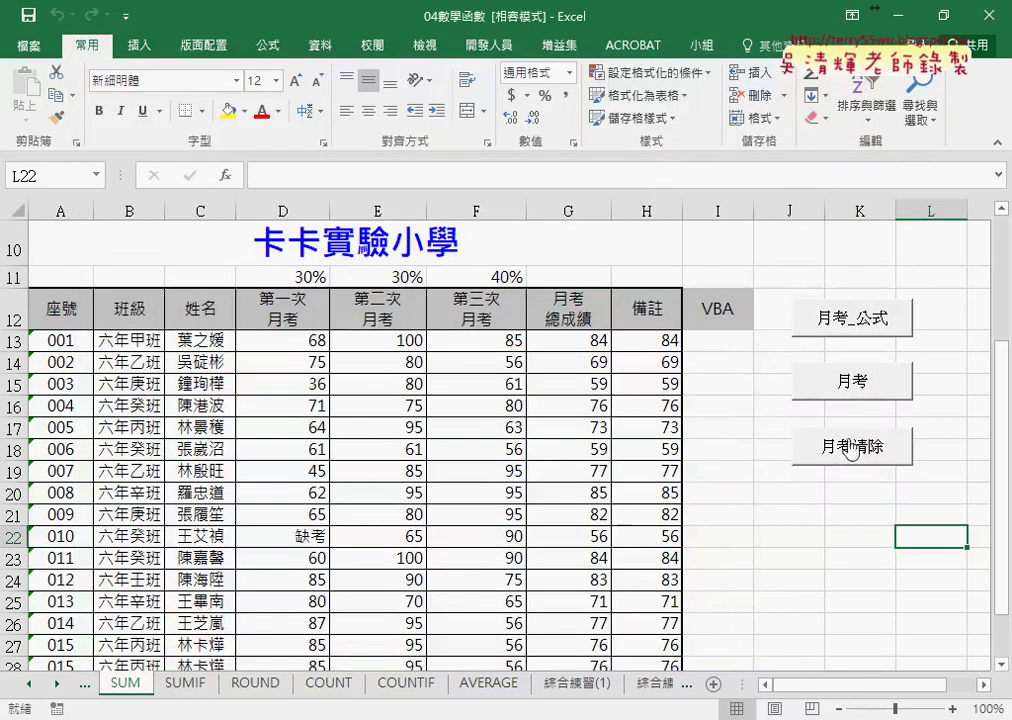
click(851, 391)
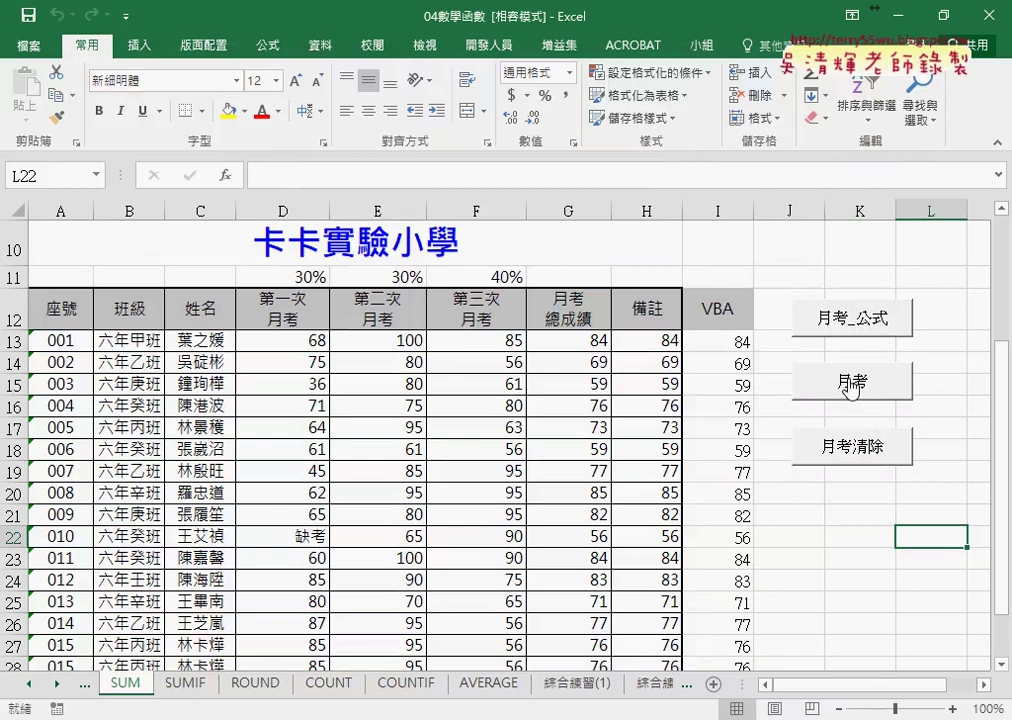
click(730, 341)
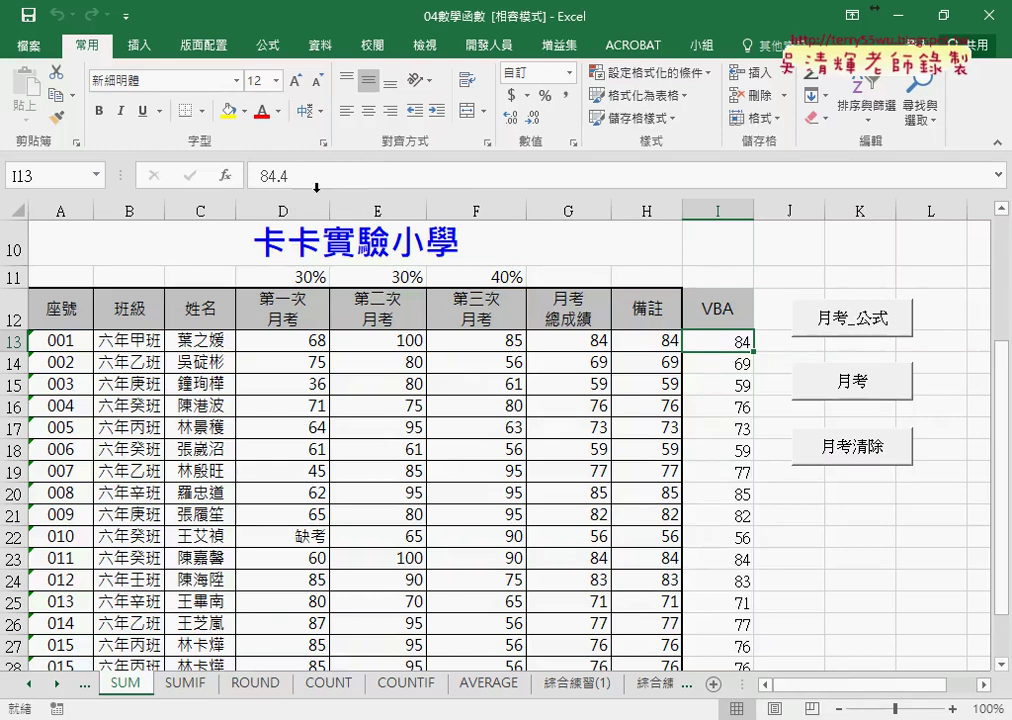
Run 月考_公式 to fill column I with SUMPRODUCT formulas, checking I14 and I15.
click(847, 337)
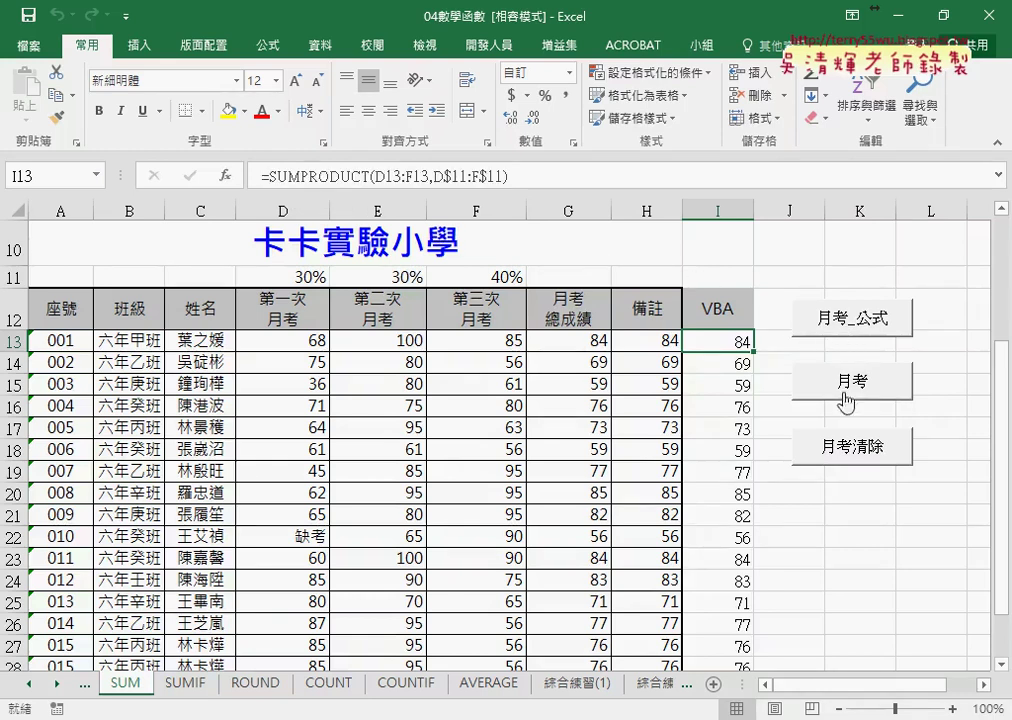
click(745, 362)
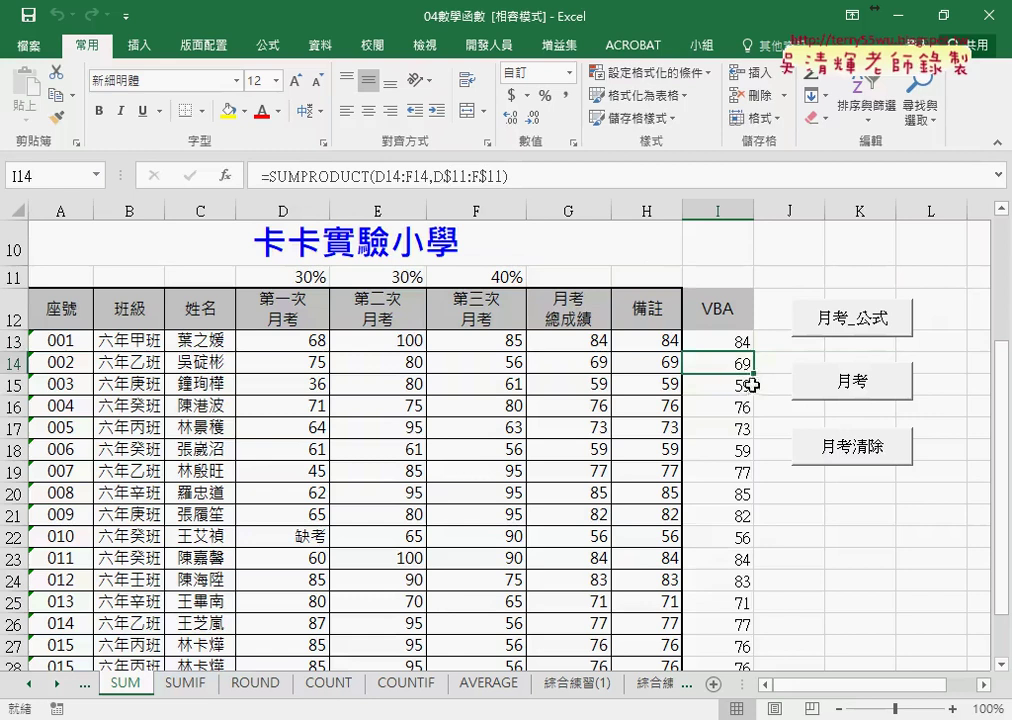
click(746, 384)
click(779, 384)
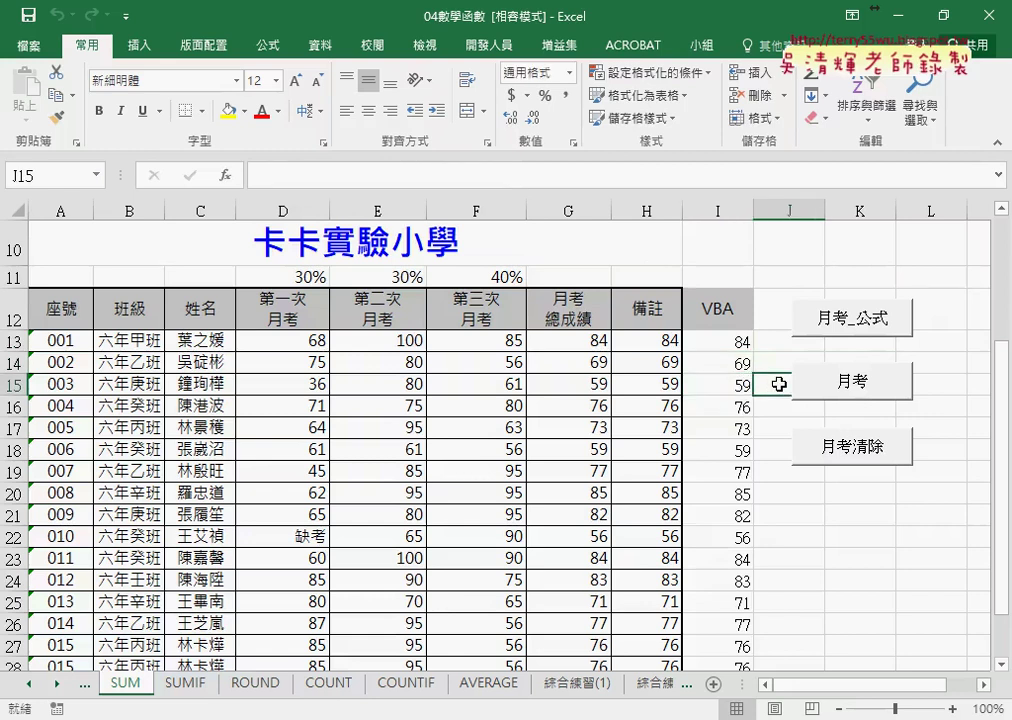